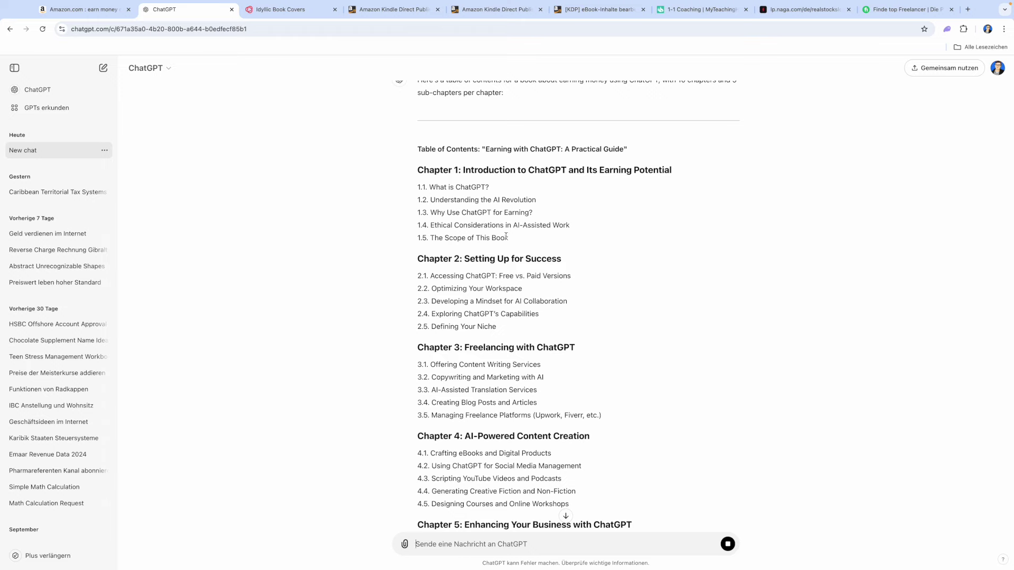
Copy the complete ChatGPT response with the book's table of contents and switch to the blank Pages document.
mouse_move(16, 1)
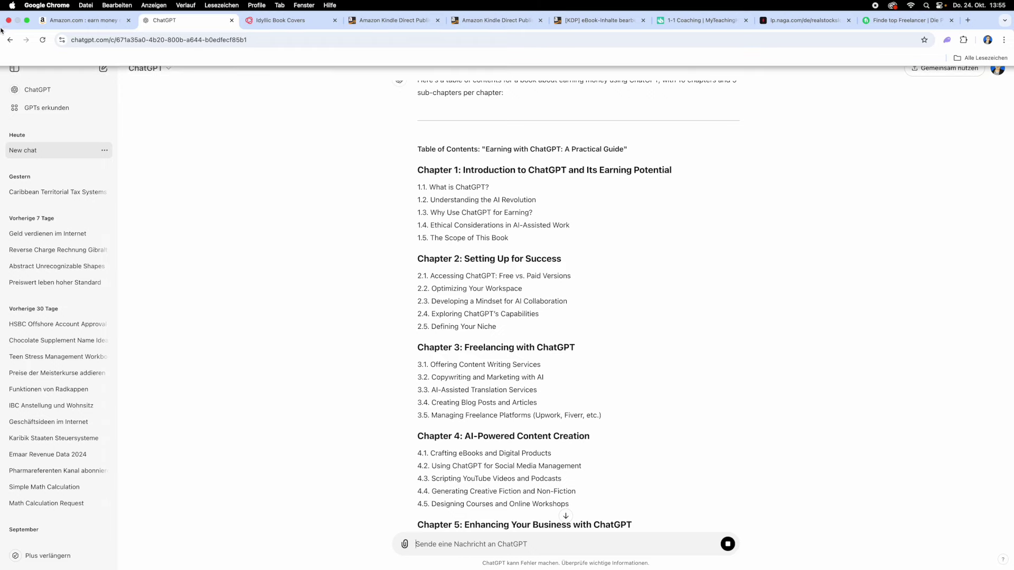
left_click(27, 22)
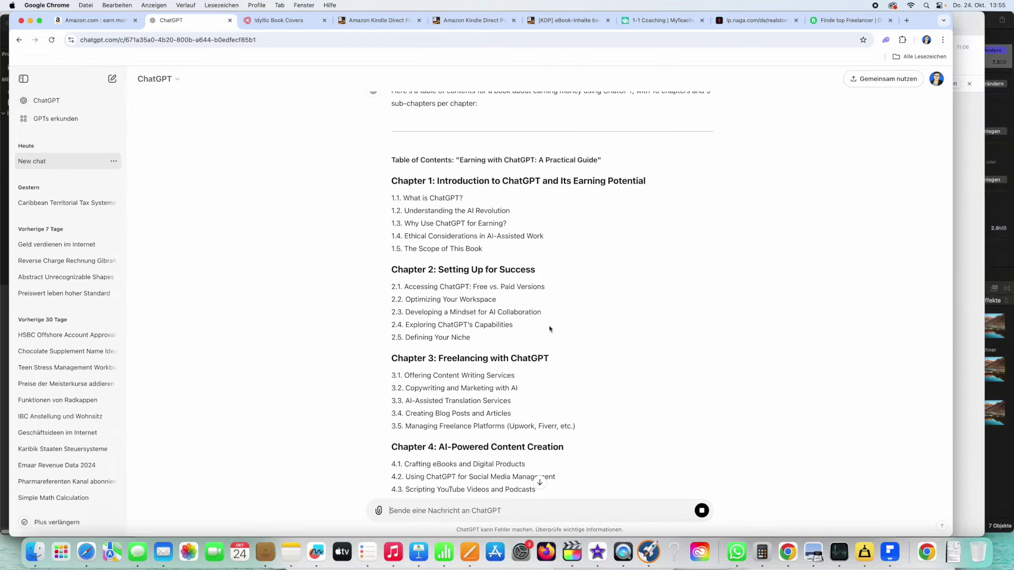
left_click(471, 552)
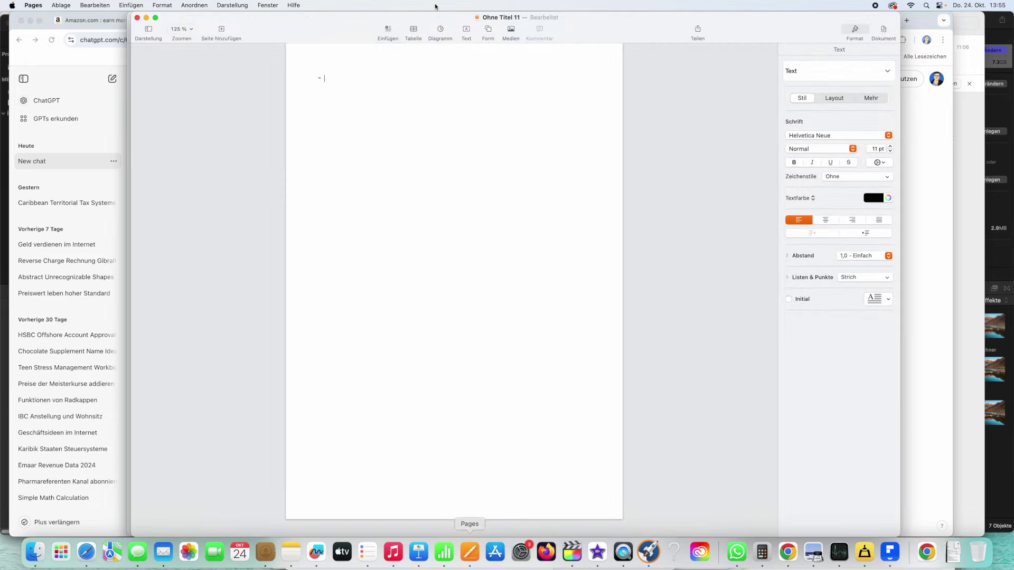
left_click(62, 291)
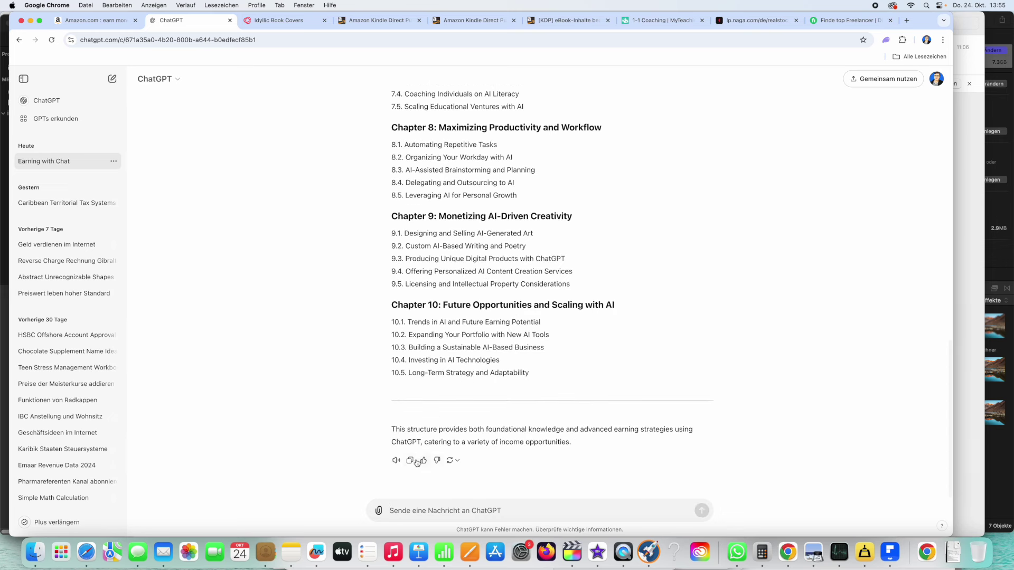
left_click(409, 460)
left_click(469, 551)
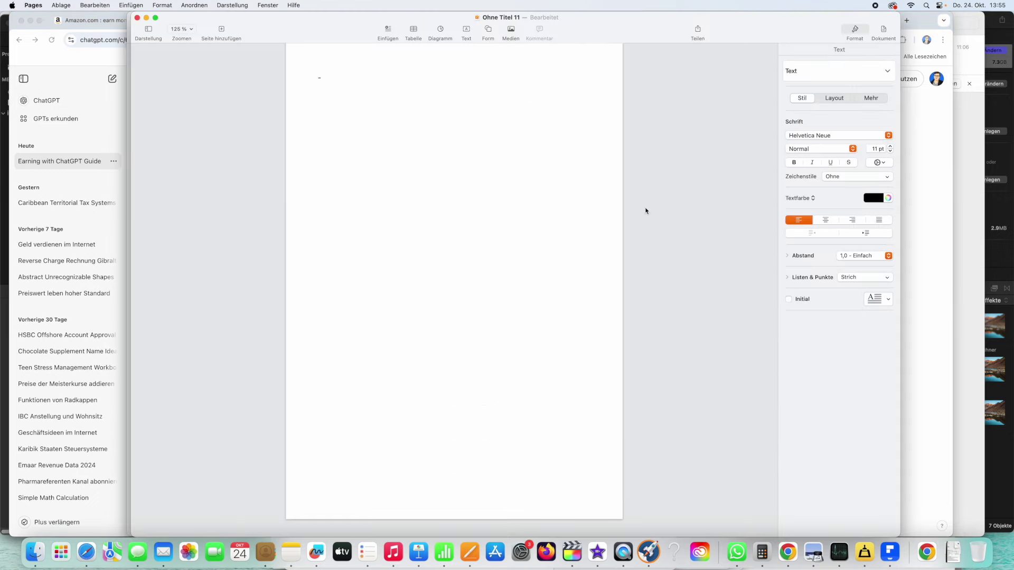
Set the blank document's list style to none and paste the copied table of contents.
left_click(856, 280)
left_click(836, 307)
key("super+v")
Delete the introductory sentence, the separator and the "Table of Contents" title line above Chapter 1.
scroll(330, 100, "up", 15)
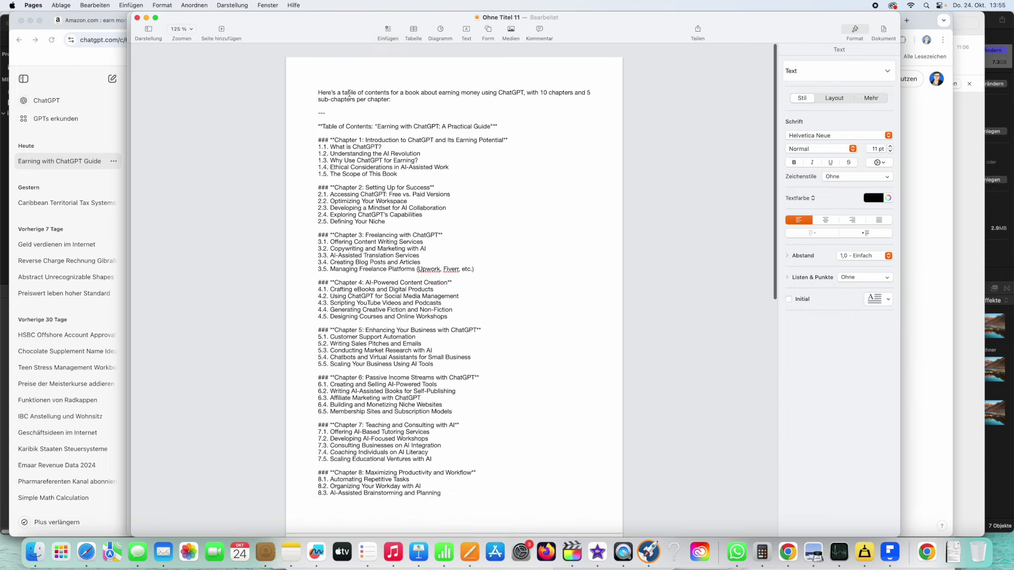
left_click_drag(370, 104, 318, 78)
key("BackSpace")
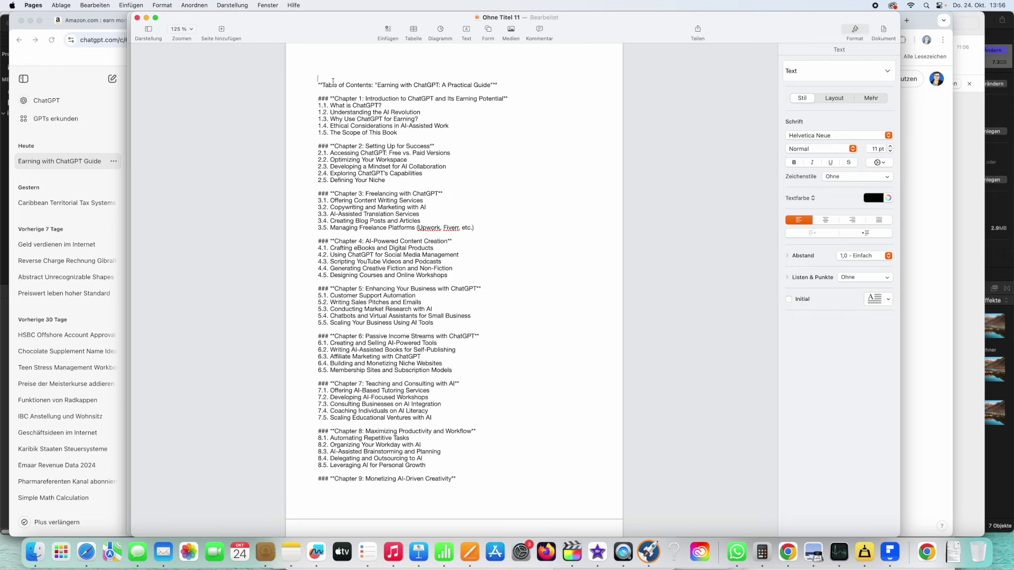
left_click_drag(376, 85, 263, 89)
key("BackSpace")
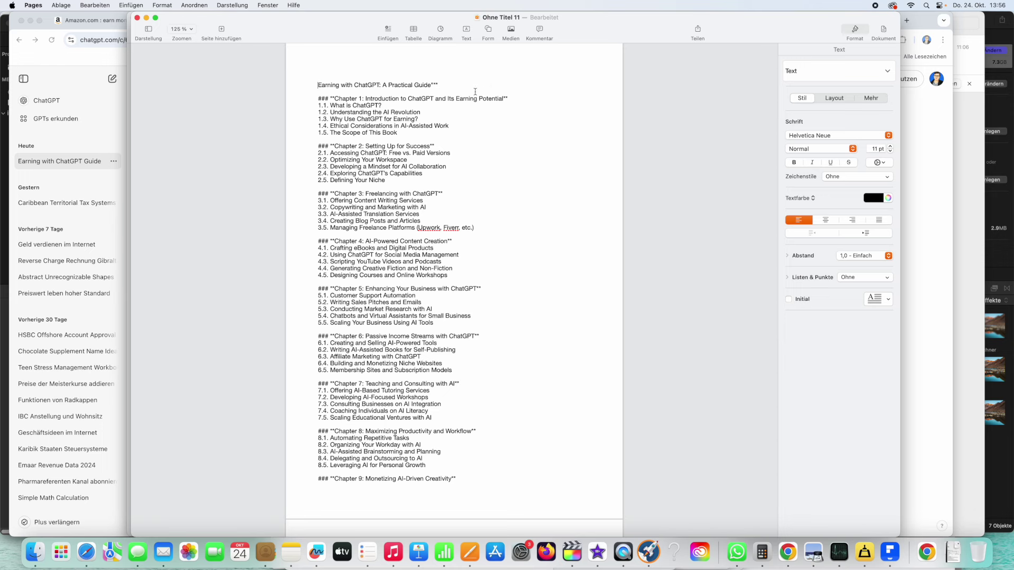
left_click_drag(464, 83, 201, 83)
key("BackSpace")
key("BackSpace")
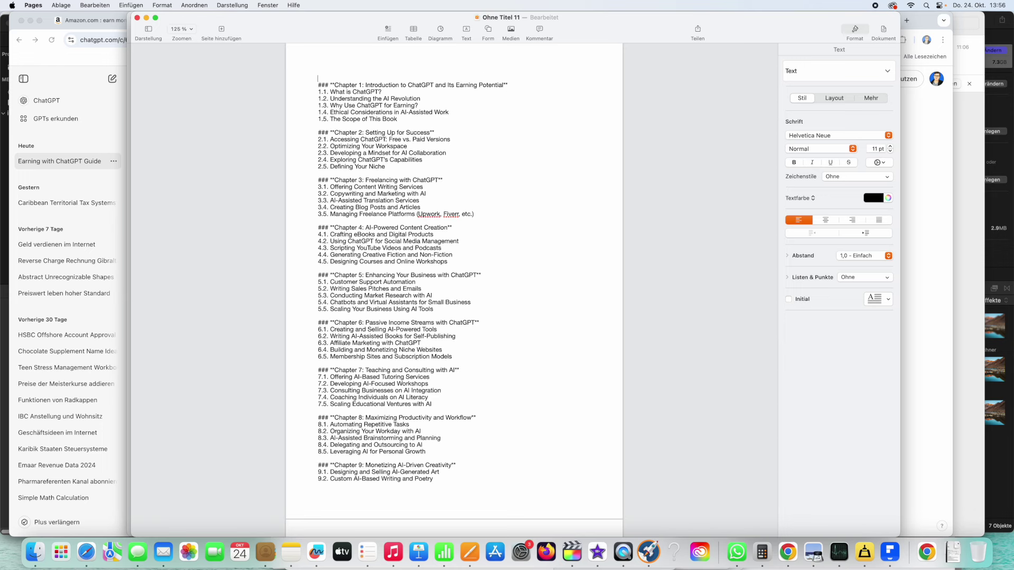
Delete the separator and the closing remark below sub-chapter 10.5 in the Pages document.
scroll(496, 248, "down", 6)
left_click_drag(317, 332, 468, 394)
key("BackSpace")
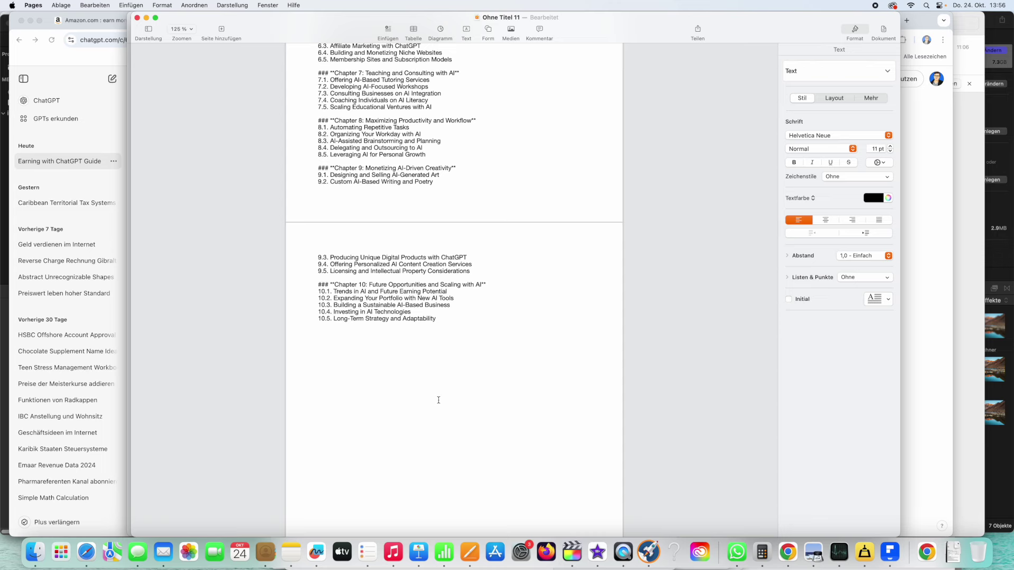
scroll(438, 399, "up", 6)
scroll(384, 392, "down", 6)
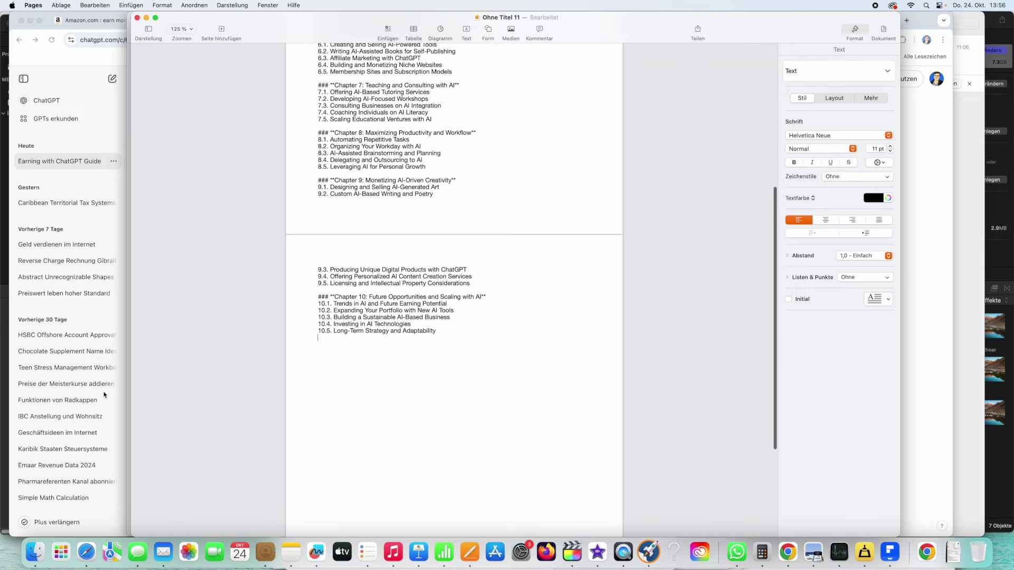
Switch to ChatGPT in Chrome and copy the sub-chapter title "1.1. What is ChatGPT?" from the table of contents.
left_click(108, 376)
scroll(549, 181, "up", 10)
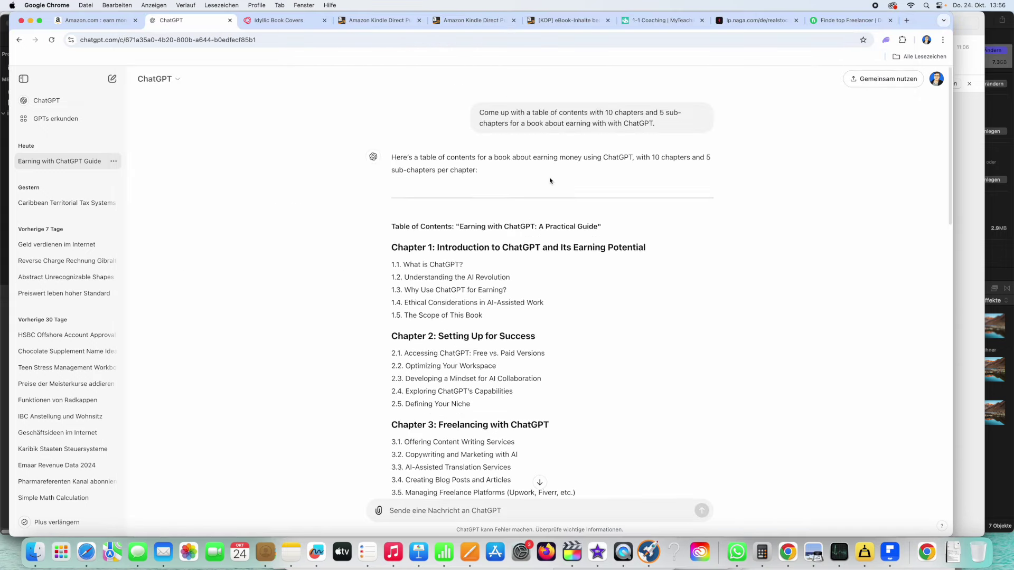
left_click_drag(403, 264, 511, 263)
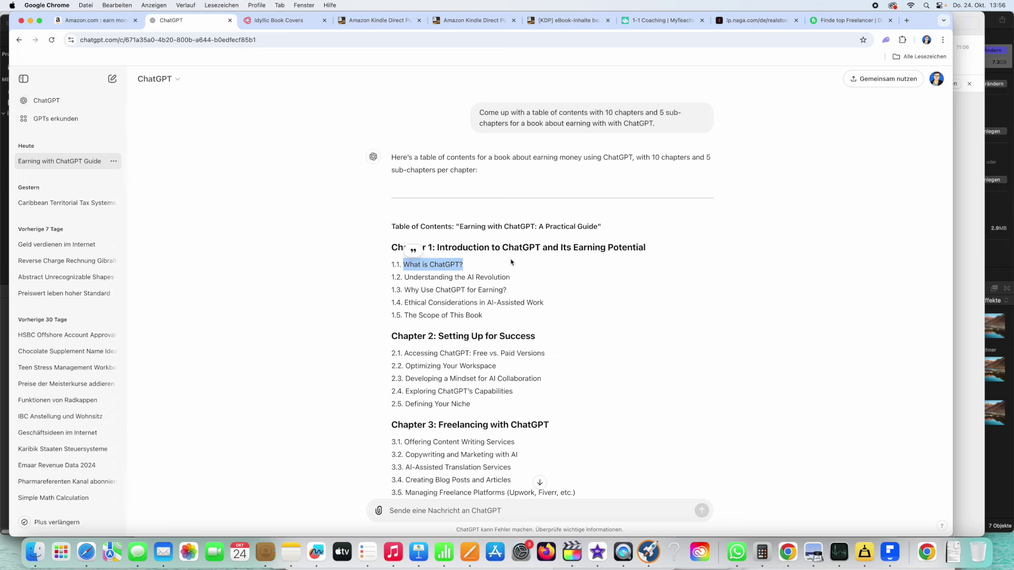
left_click_drag(357, 254, 467, 267)
Send ChatGPT the prompt: Write 1000 words about this topic "1.1. What is ChatGPT?".
scroll(408, 379, "down", 5)
left_click(443, 510)
type("Write 1000 words about this topic. Is it t")
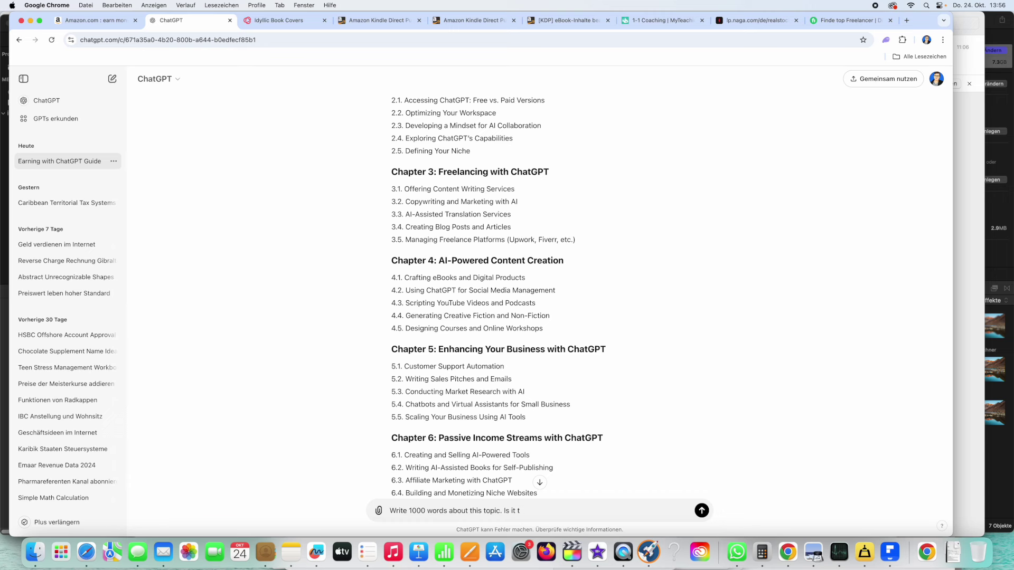
key("BackSpace")
key("BackSpace")
key("BackSpace")
key("BackSpace")
key("BackSpace")
type("c \"")
key("super+v")
type("\"")
key("Return")
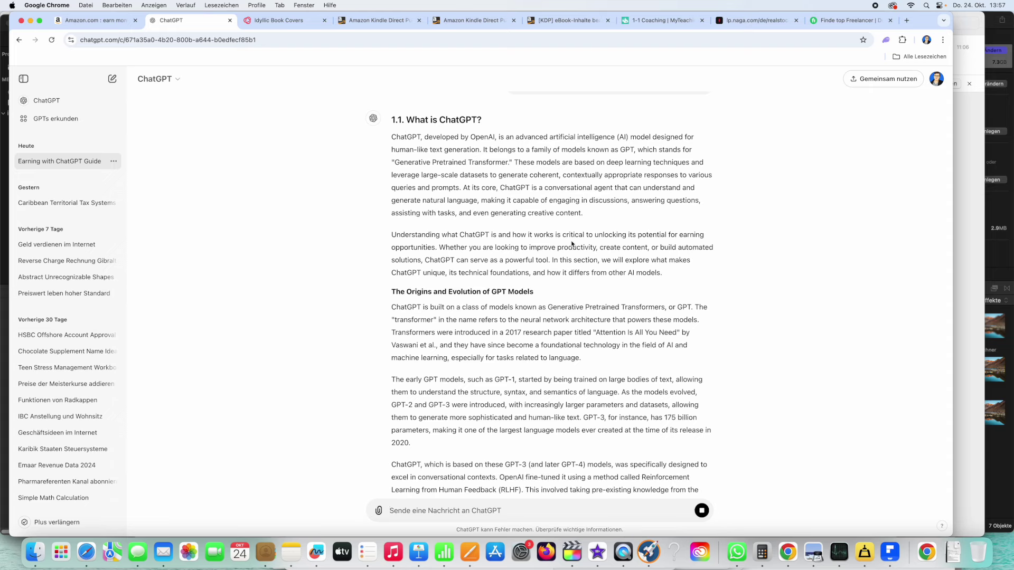
Switch to Pages and examine the sub-chapter titles of Chapters 1 and 2 as topics for further prompts.
left_click(469, 552)
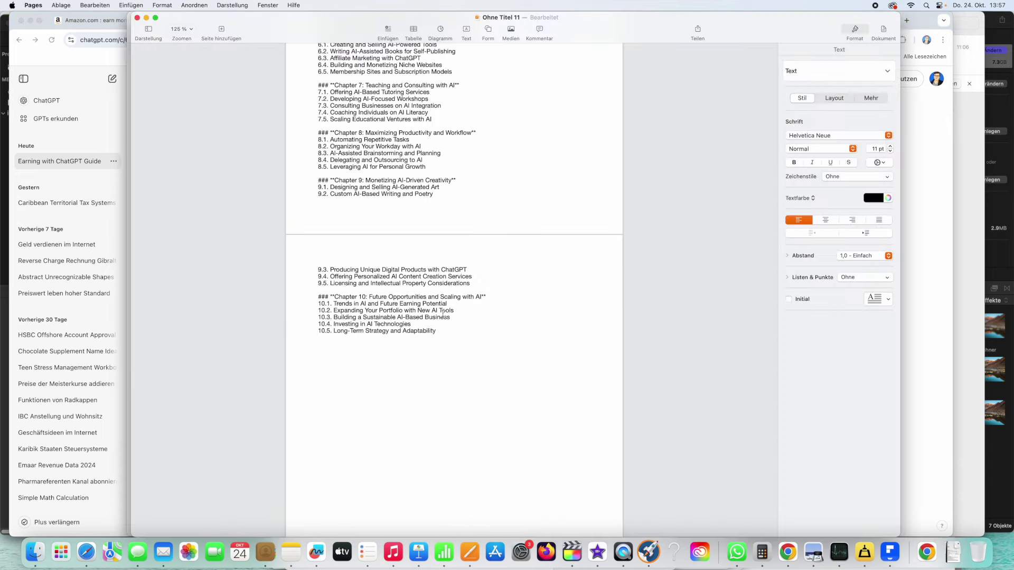
scroll(442, 312, "up", 10)
left_click_drag(331, 99, 434, 100)
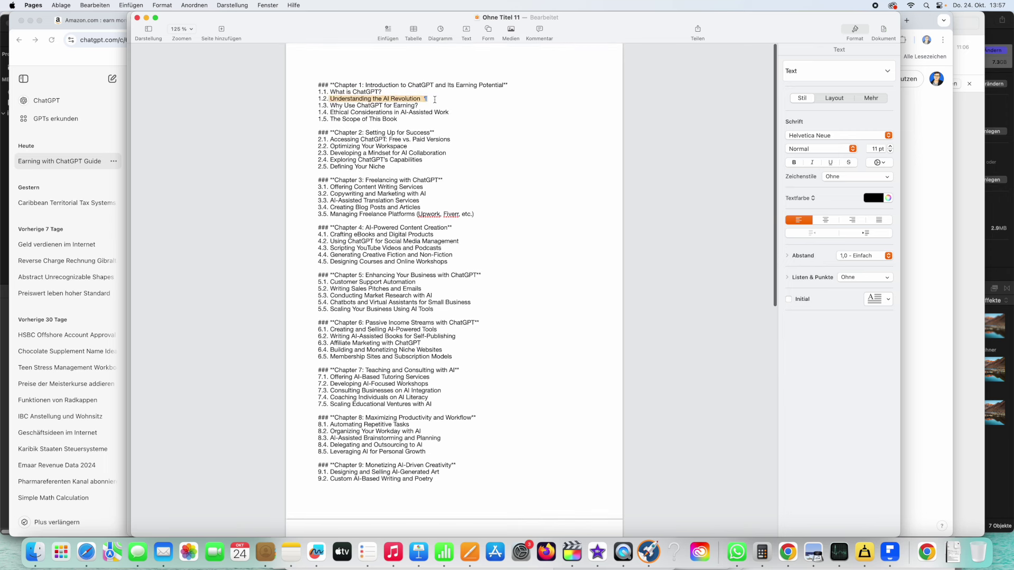
left_click_drag(328, 105, 455, 103)
left_click(331, 111)
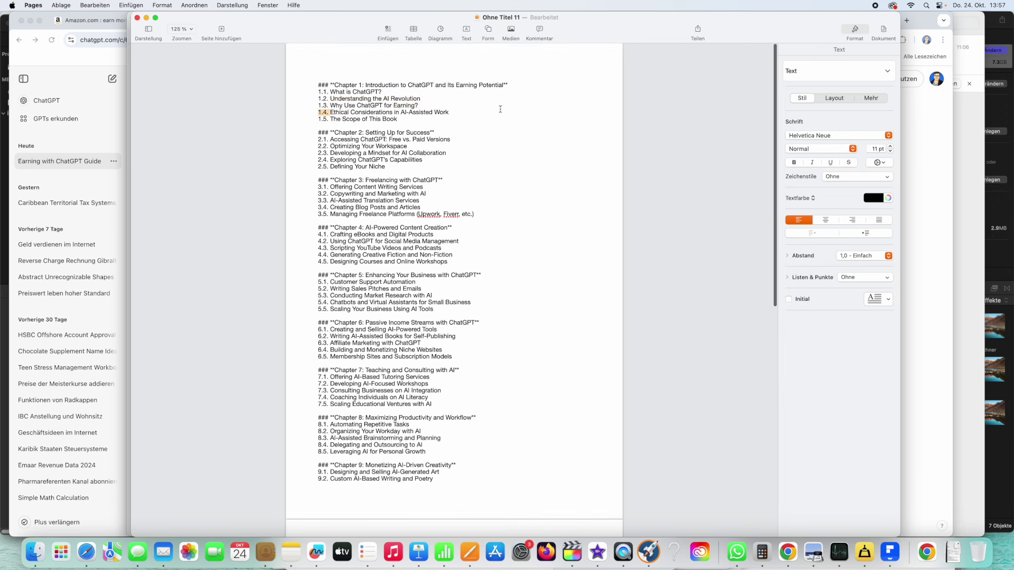
left_click_drag(331, 119, 400, 119)
left_click_drag(330, 139, 489, 138)
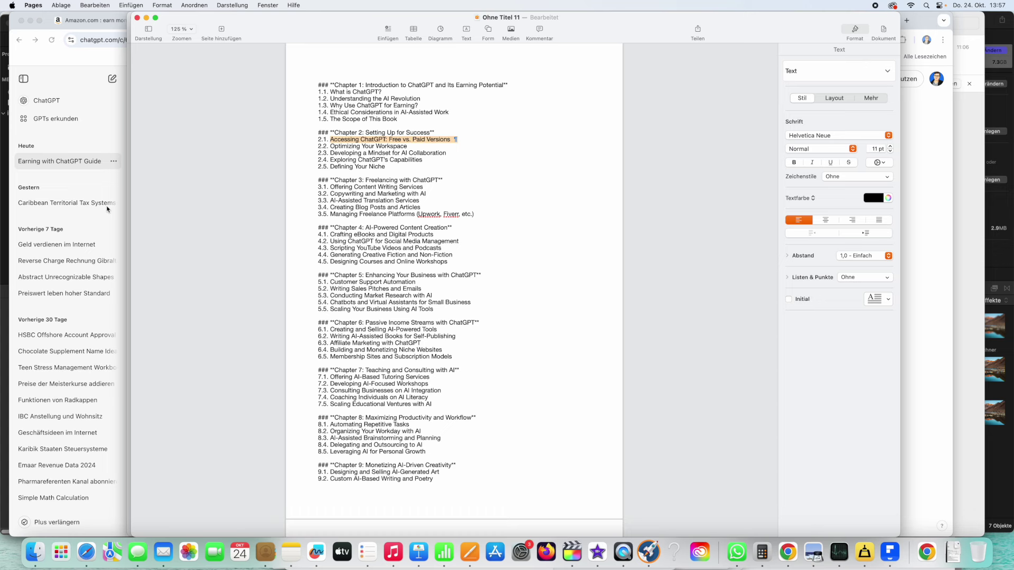
left_click_drag(411, 124, 276, 72)
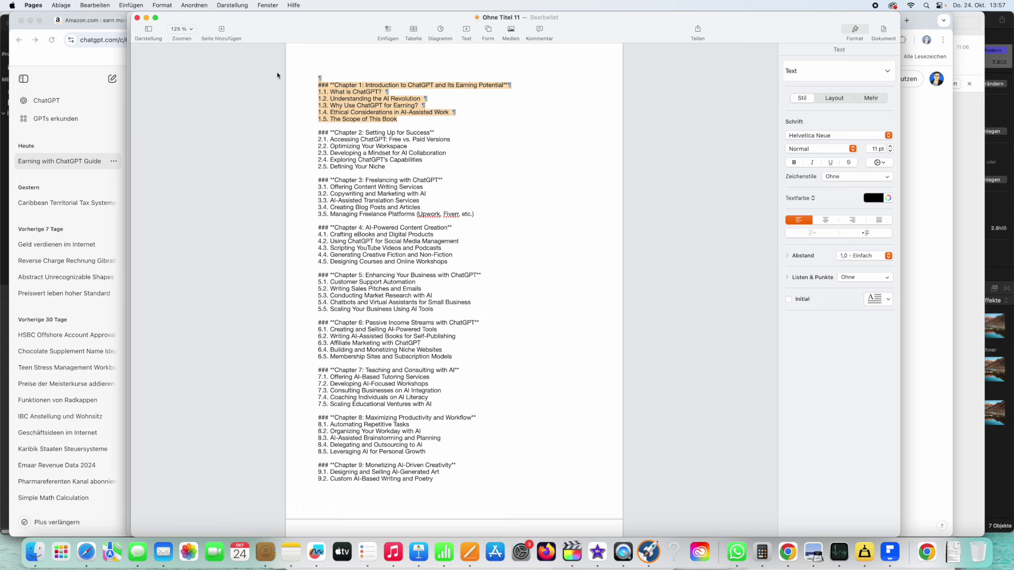
left_click_drag(385, 92, 229, 92)
key("shift+Up")
left_click(353, 86)
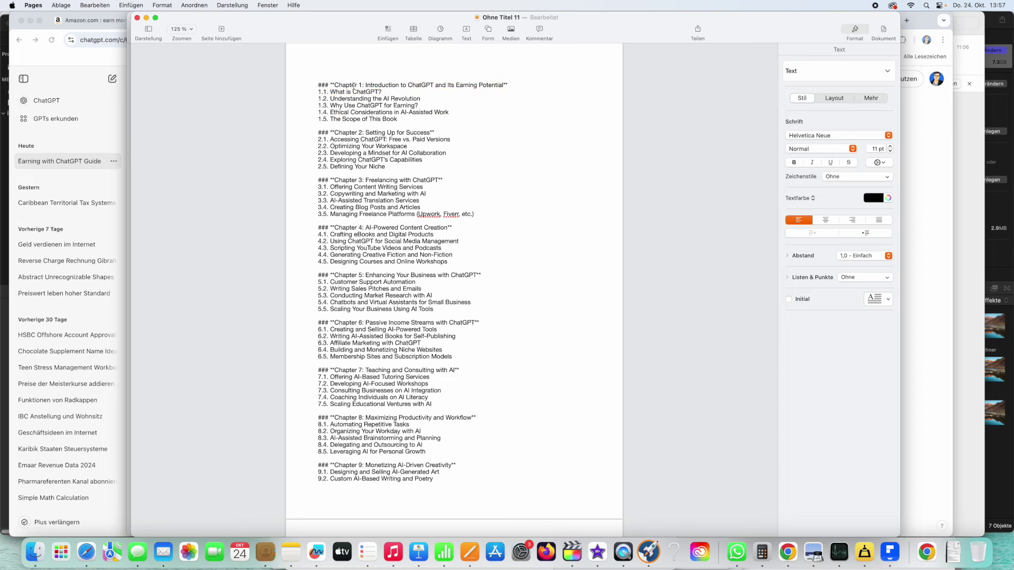
In ChatGPT, copy the generated text from the heading "1.1. What is ChatGPT?" through the first paragraph of "How ChatGPT Differs from Other AI Models".
left_click(92, 144)
scroll(424, 214, "down", 10)
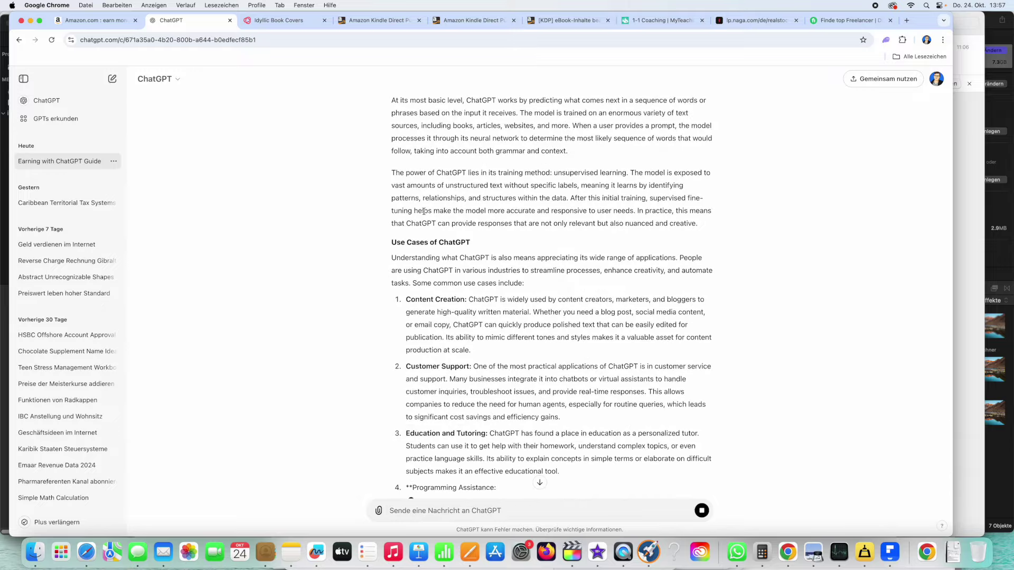
scroll(495, 217, "up", 3)
scroll(495, 217, "up", 15)
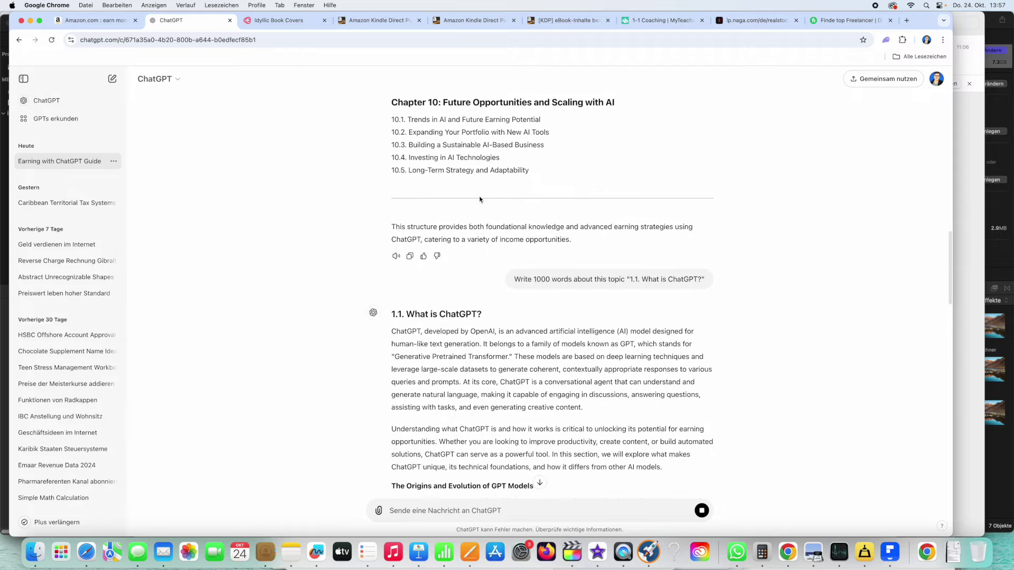
left_click_drag(392, 314, 579, 426)
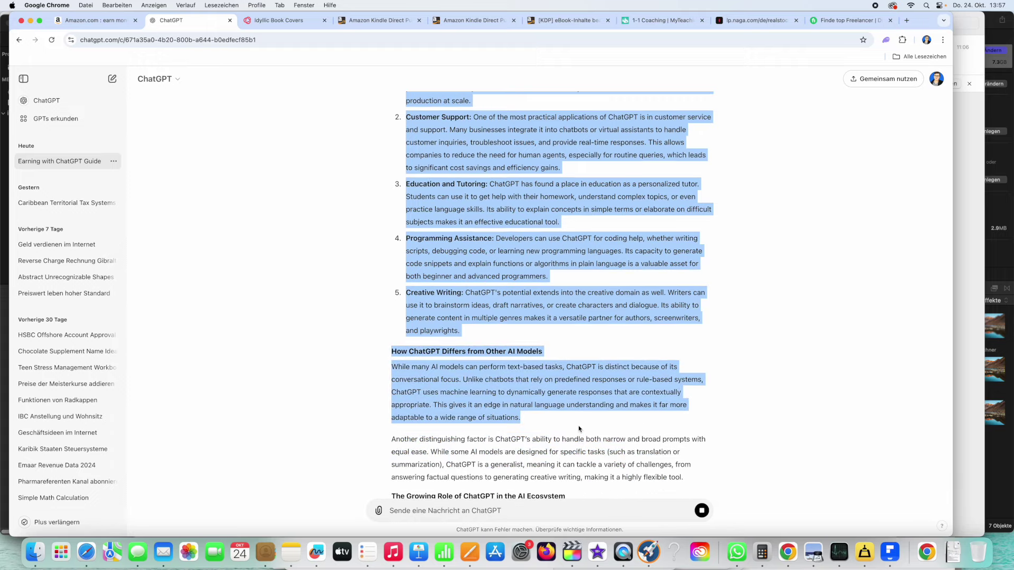
Switch to the Pages document and paste the copied section below sub-chapter 10.5.
left_click(469, 552)
scroll(508, 335, "down", 10)
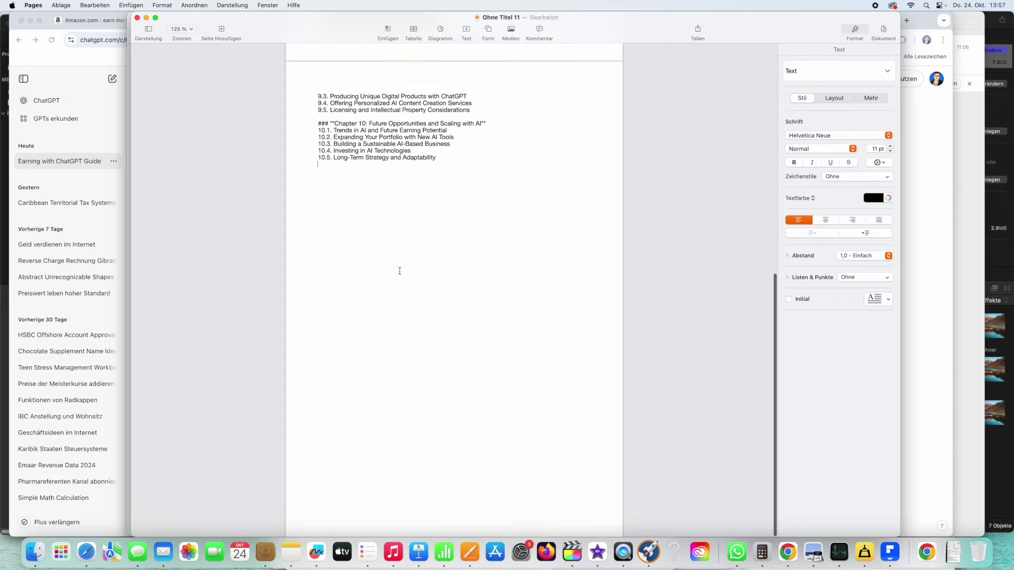
key("super+v")
Review the Pages document from the table of contents through the pasted section 1.1.
scroll(433, 261, "up", 3)
scroll(432, 261, "up", 15)
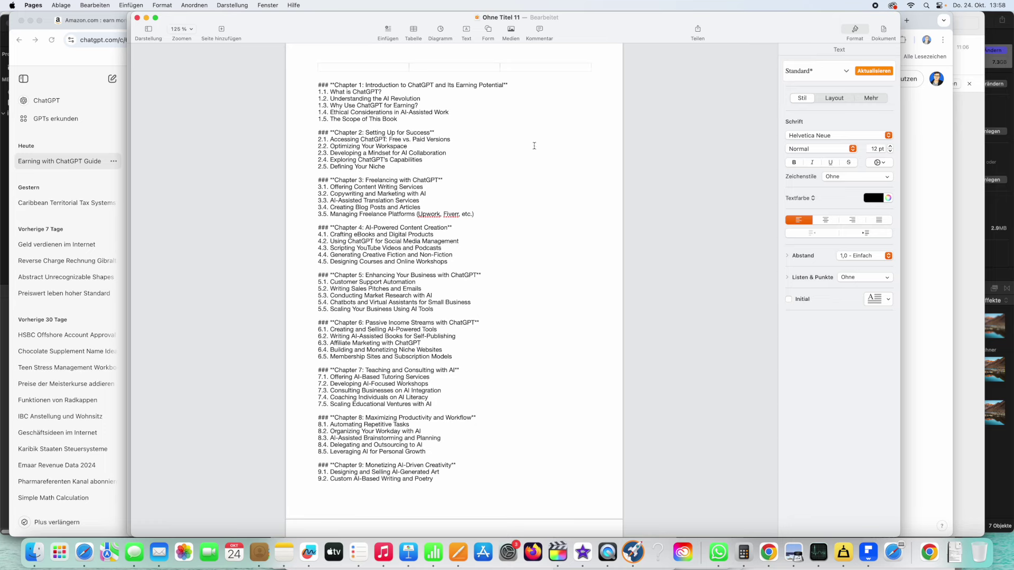
scroll(416, 380, "down", 10)
scroll(357, 144, "up", 10)
scroll(343, 138, "down", 1)
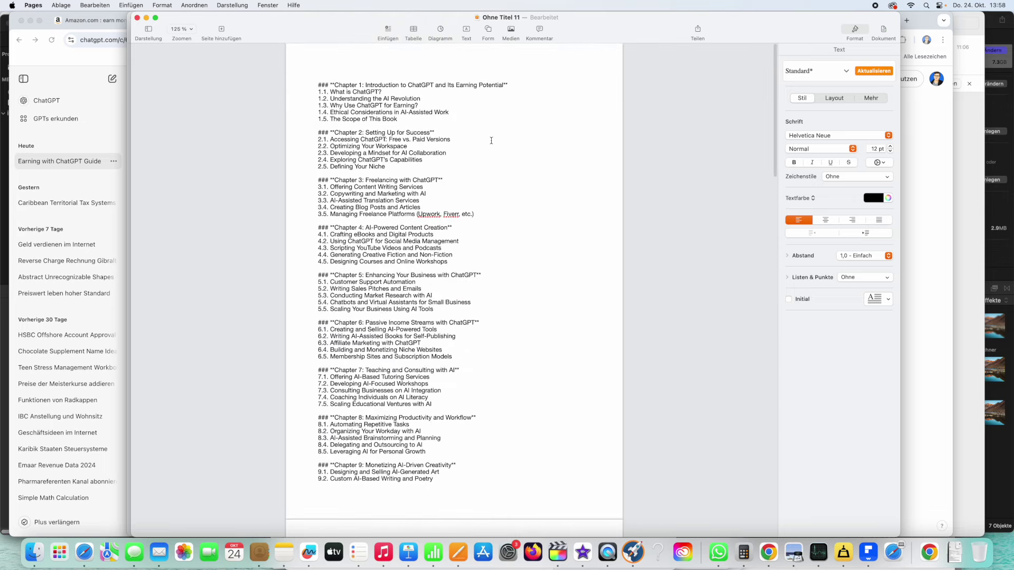
scroll(491, 140, "down", 15)
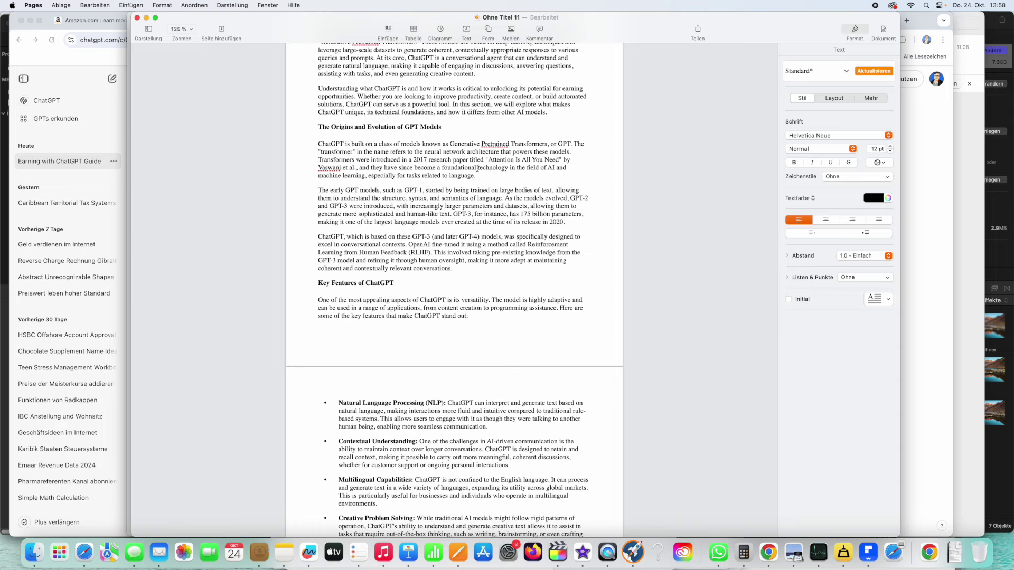
scroll(477, 168, "up", 15)
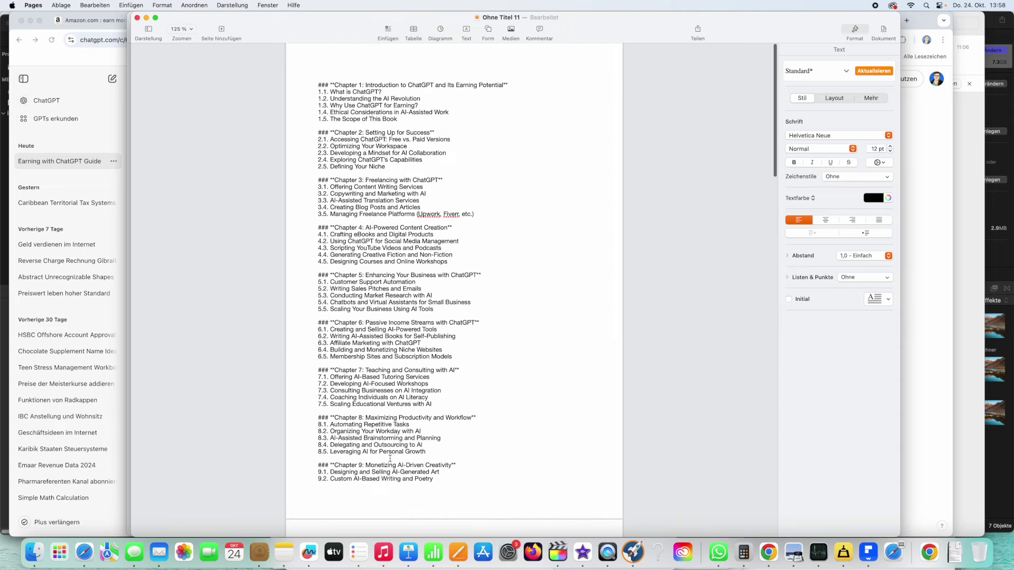
scroll(392, 462, "down", 6)
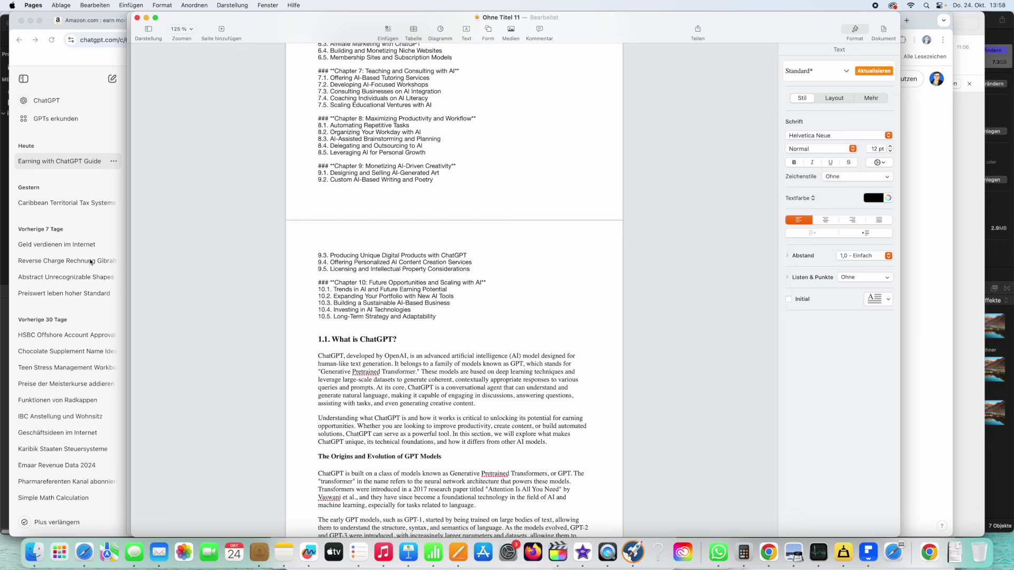
Switch to the Fiverr page in Chrome and show the browser in full screen.
right_click(112, 234)
left_click(97, 196)
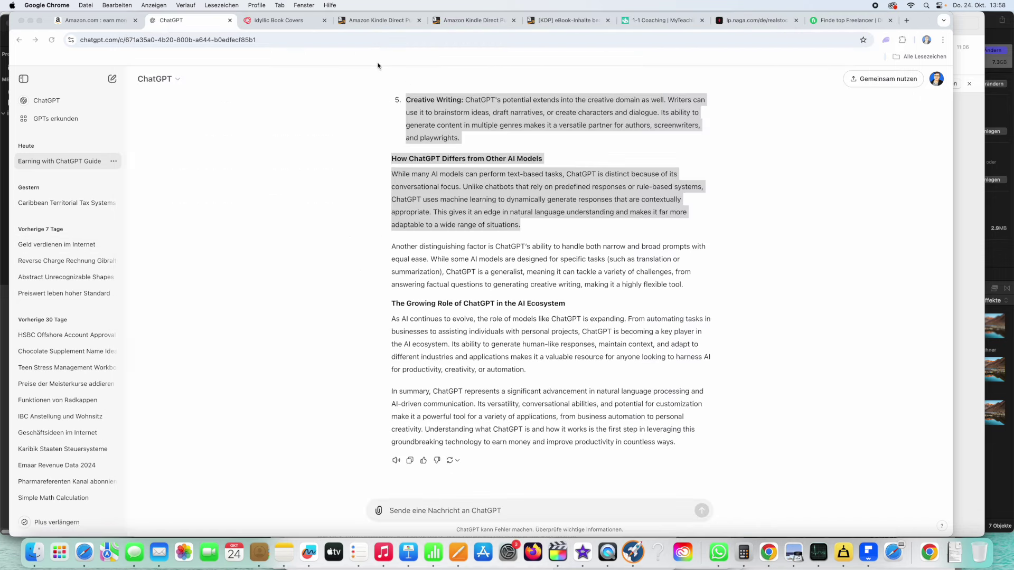
left_click(822, 22)
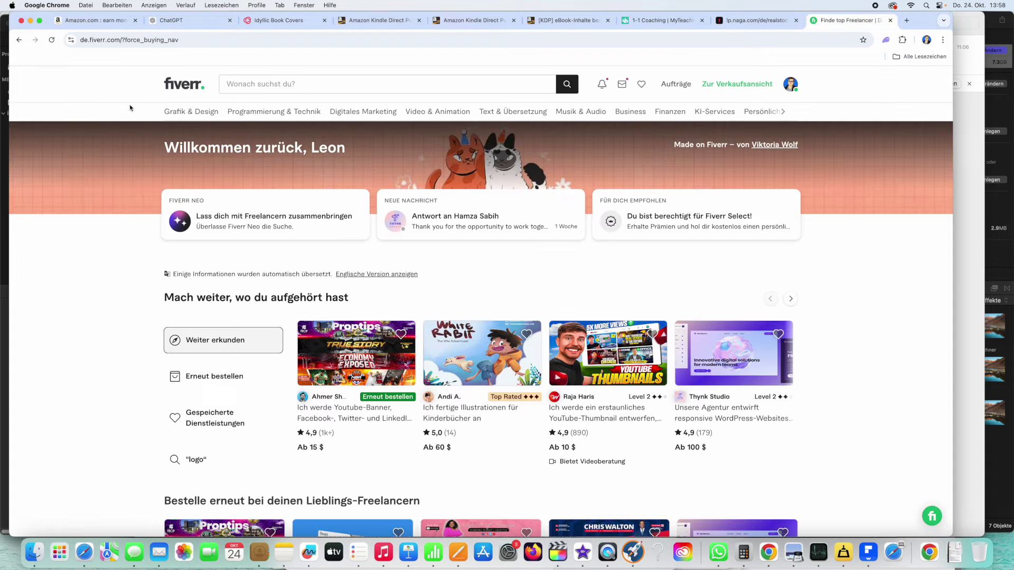
left_click(39, 22)
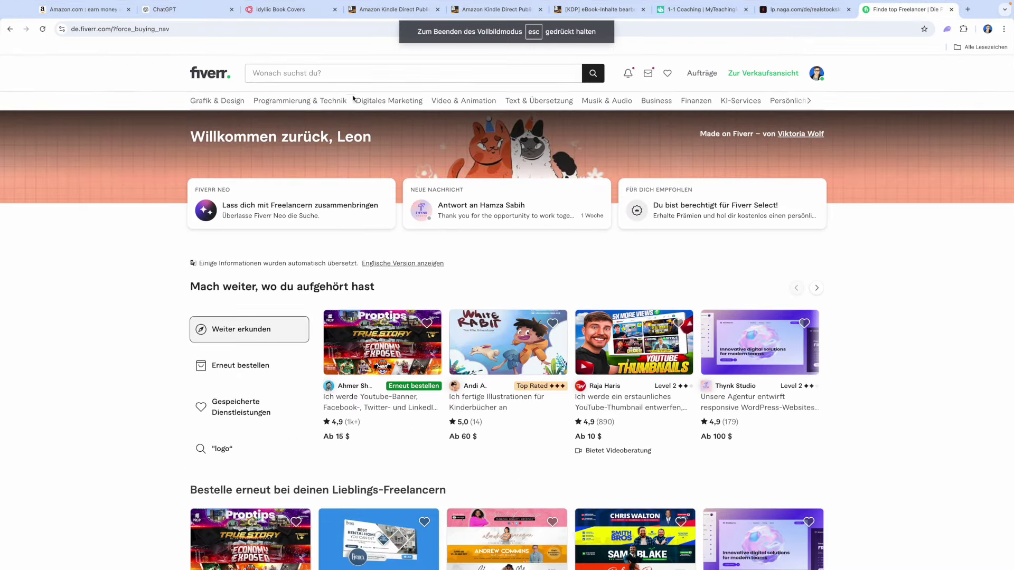
Search Fiverr for "kdp book formatting".
left_click(337, 78)
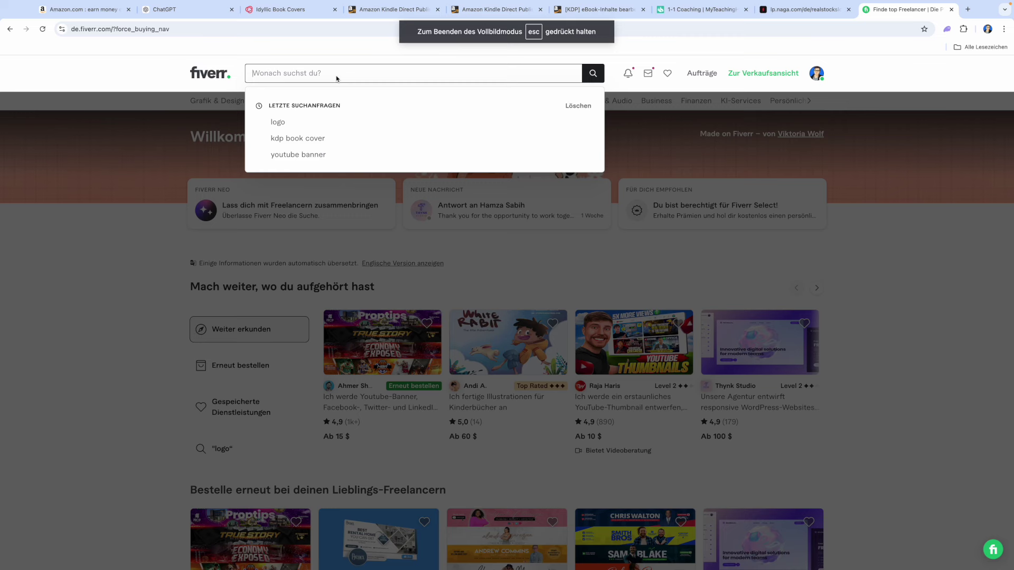
type("kdp b")
key("BackSpace")
key("BackSpace")
key("BackSpace")
type("p bi")
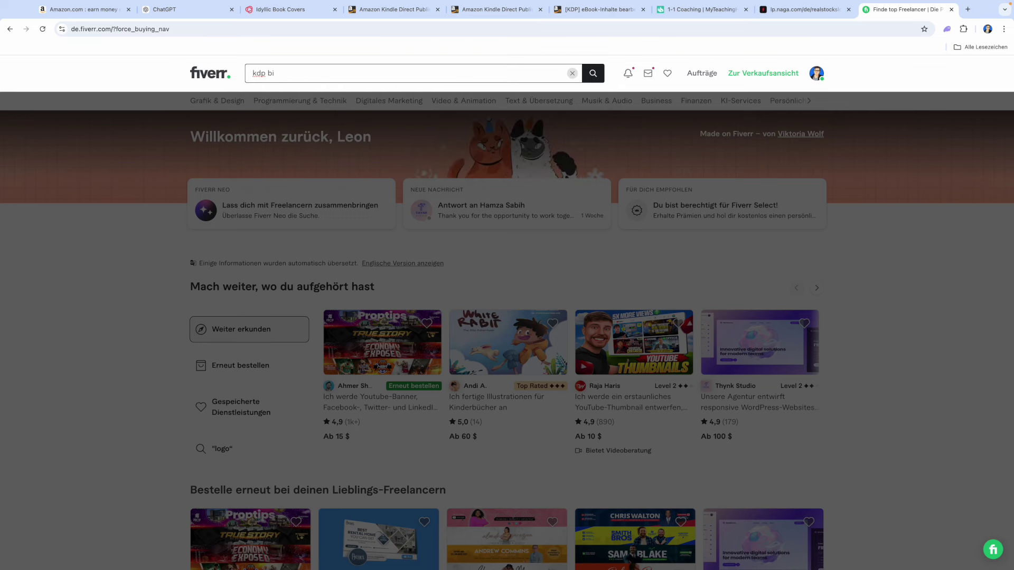
key("BackSpace")
type("ook format")
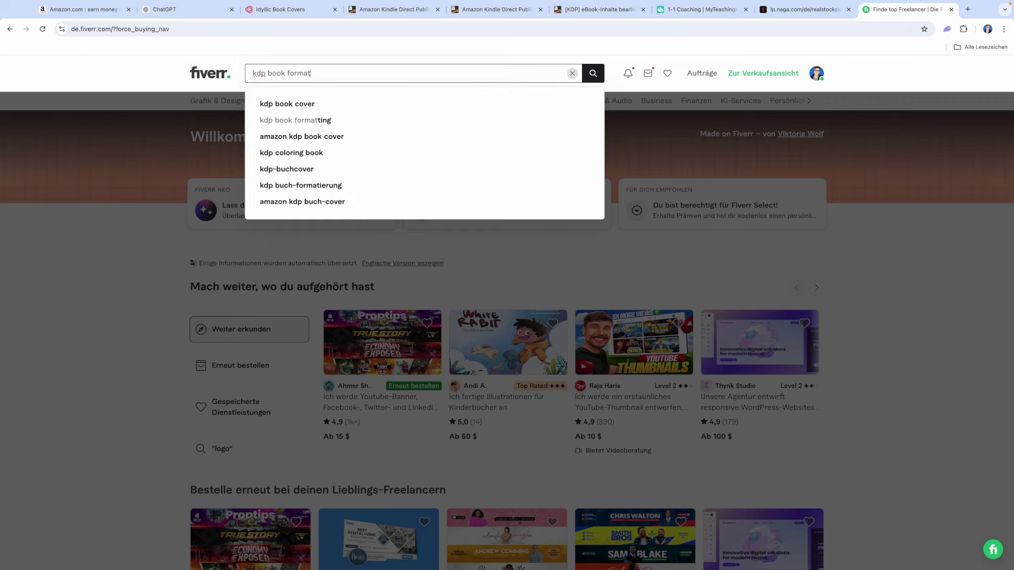
type("ting")
key("Return")
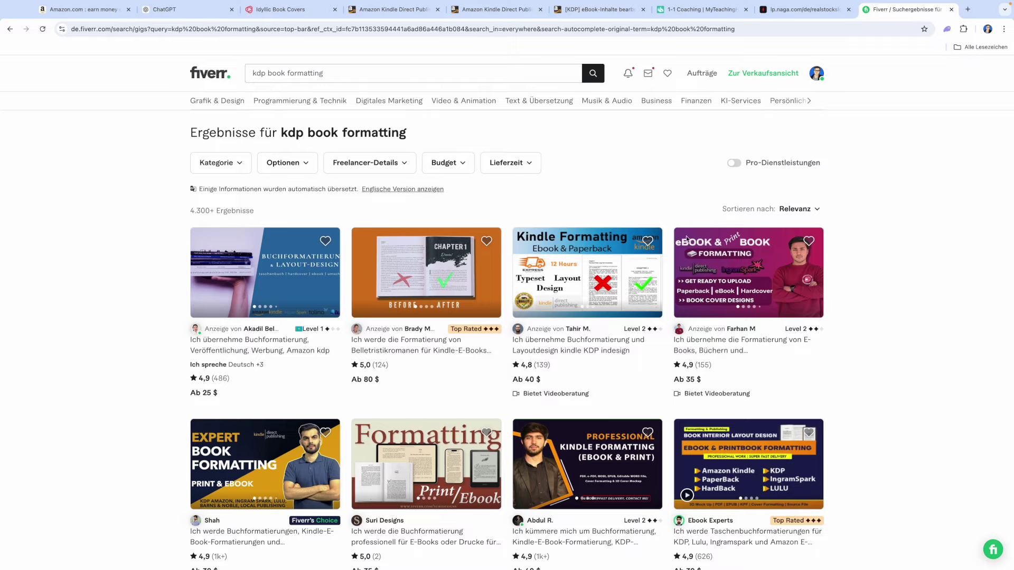
Browse the formatting offers and view the "Book Formatting & Layout Design" gig priced from $10, closing its page again.
scroll(687, 239, "down", 7)
scroll(687, 239, "down", 4)
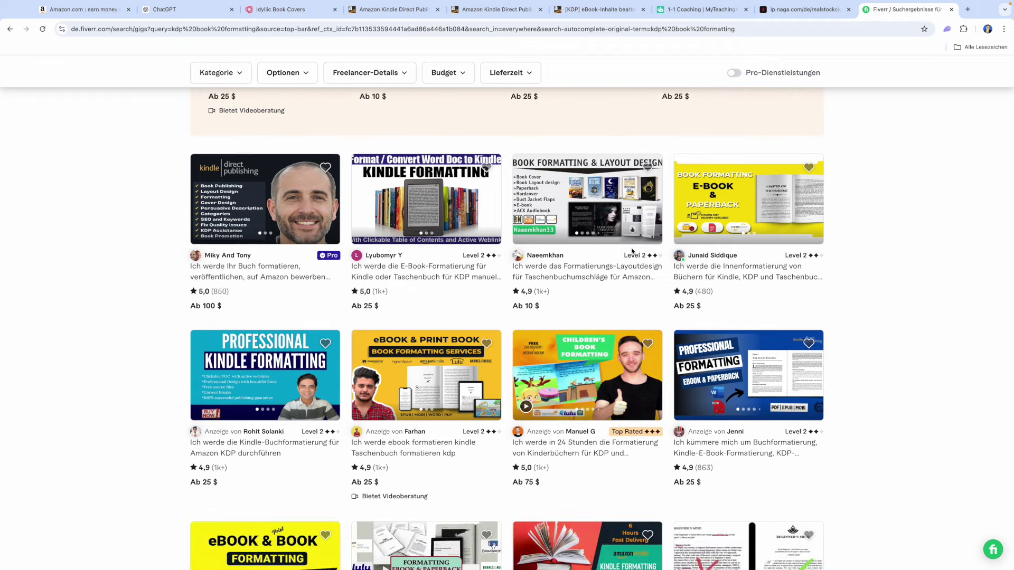
scroll(638, 251, "up", 11)
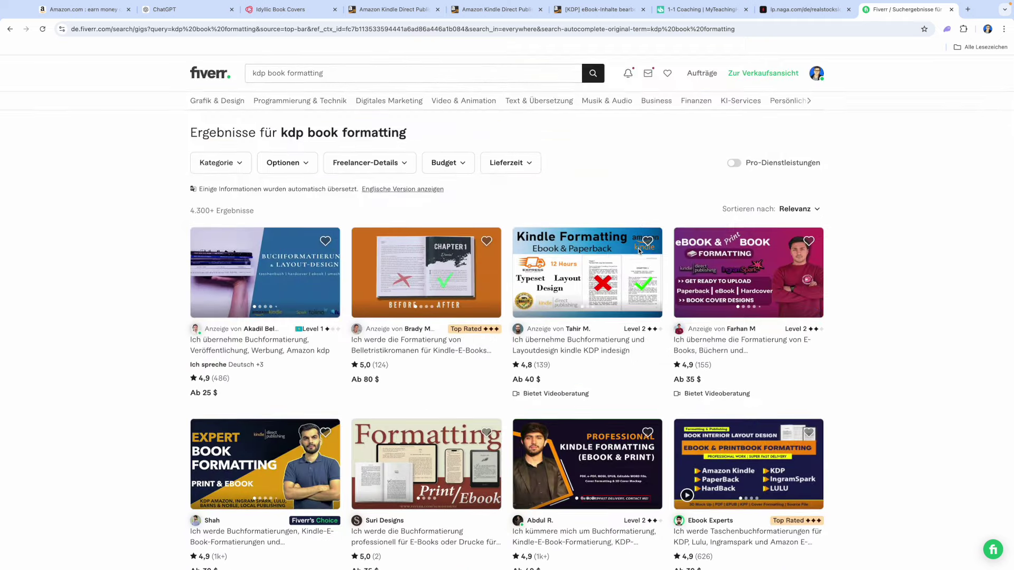
scroll(640, 250, "down", 2)
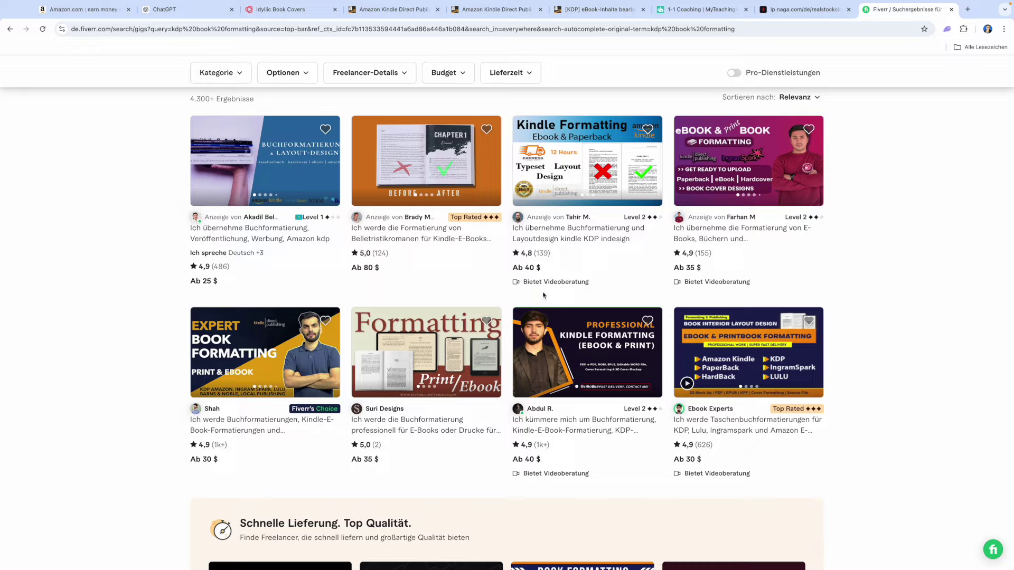
scroll(543, 295, "down", 10)
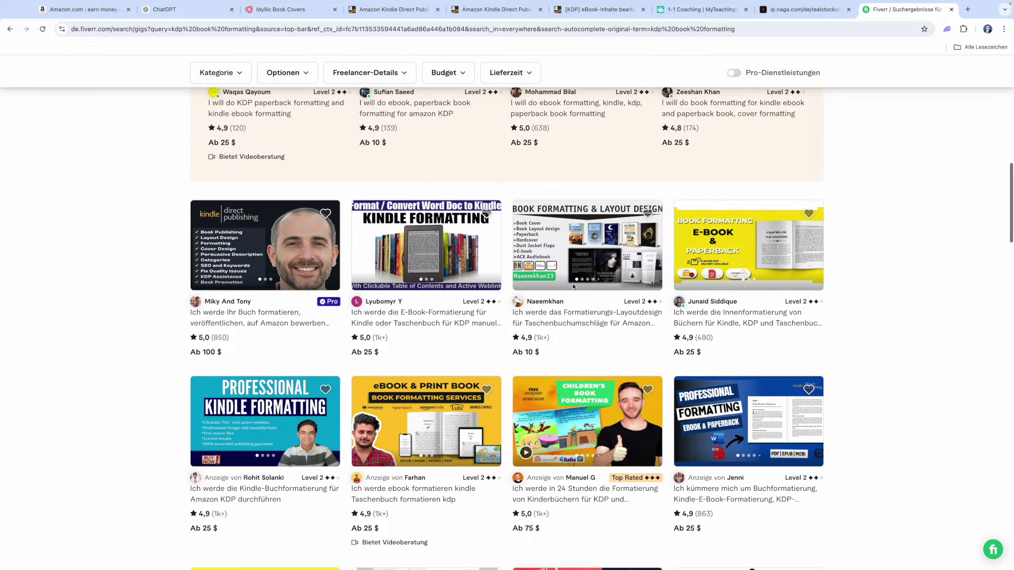
left_click(577, 242)
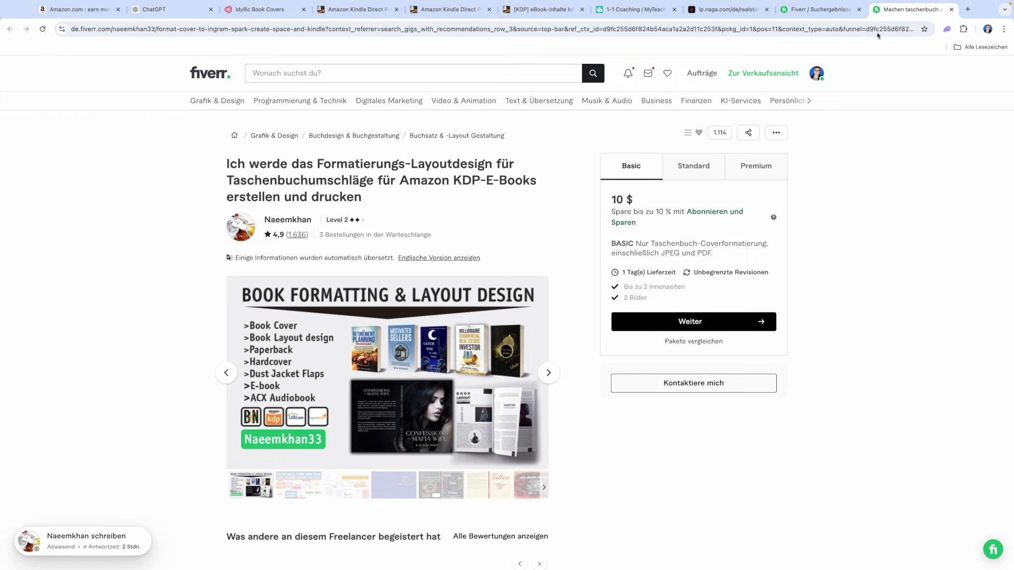
left_click(950, 10)
Open the "Professional Formatting Ebook & Paperback" gig and check the options for contacting the seller.
scroll(731, 299, "down", 1)
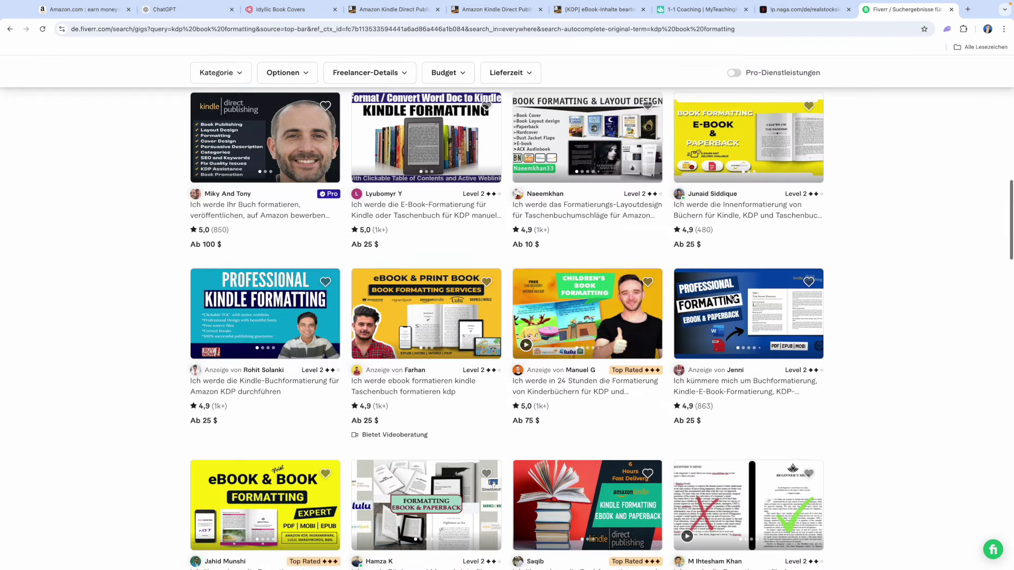
left_click(732, 300)
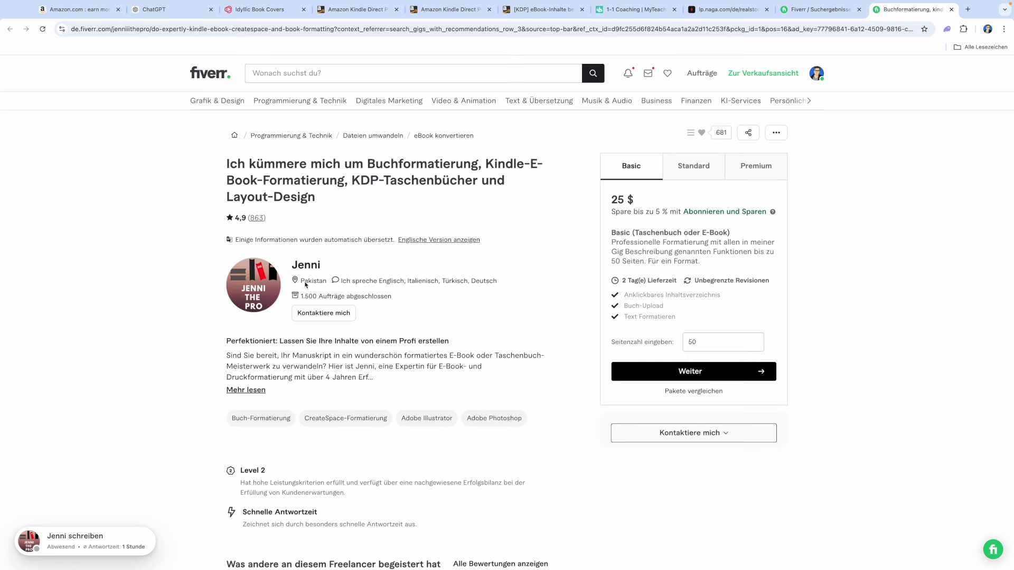
left_click(660, 434)
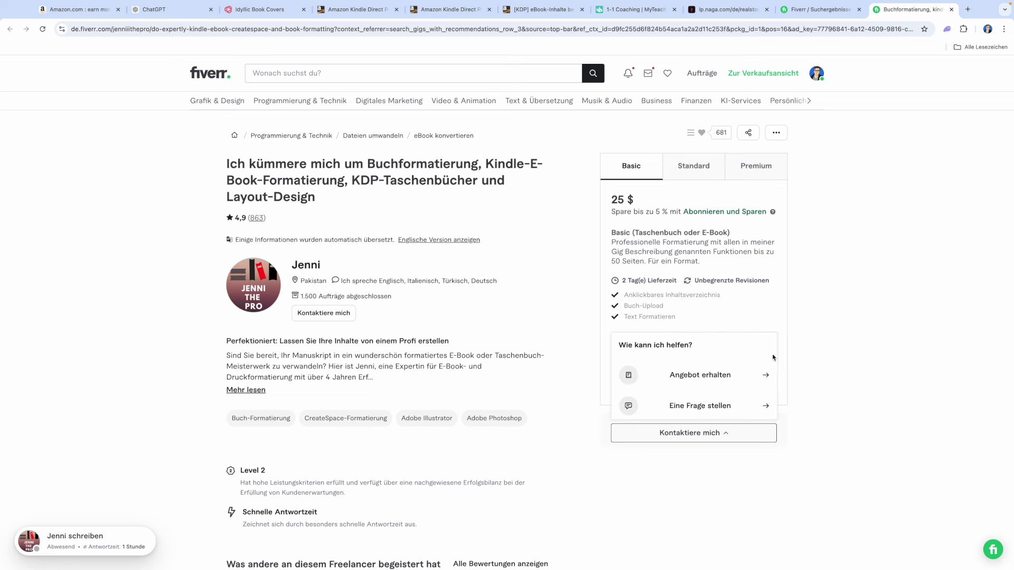
left_click(852, 305)
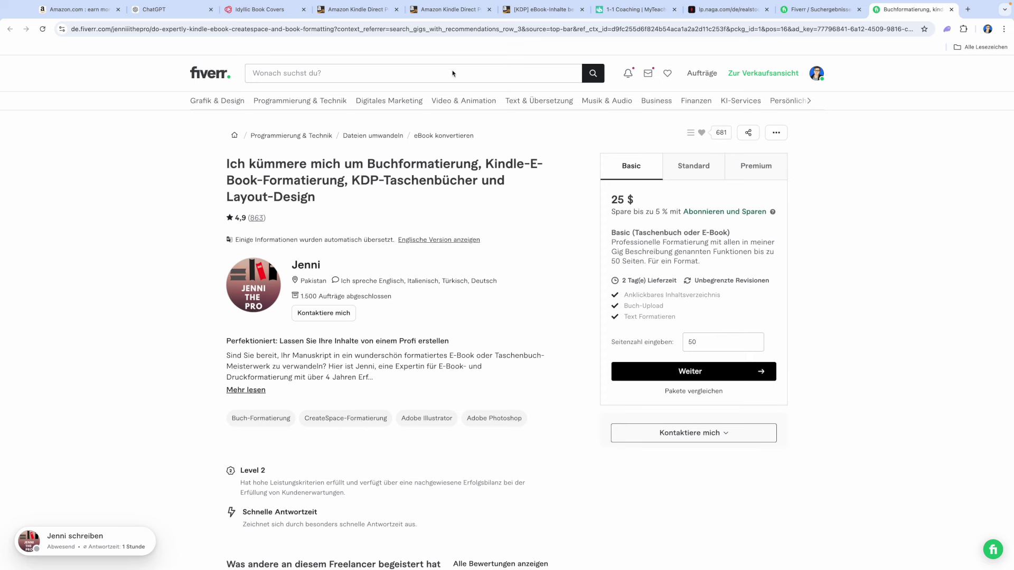
Switch to the Kindle Direct Publishing bookshelf and start creating a new title to see the available book formats.
left_click(373, 13)
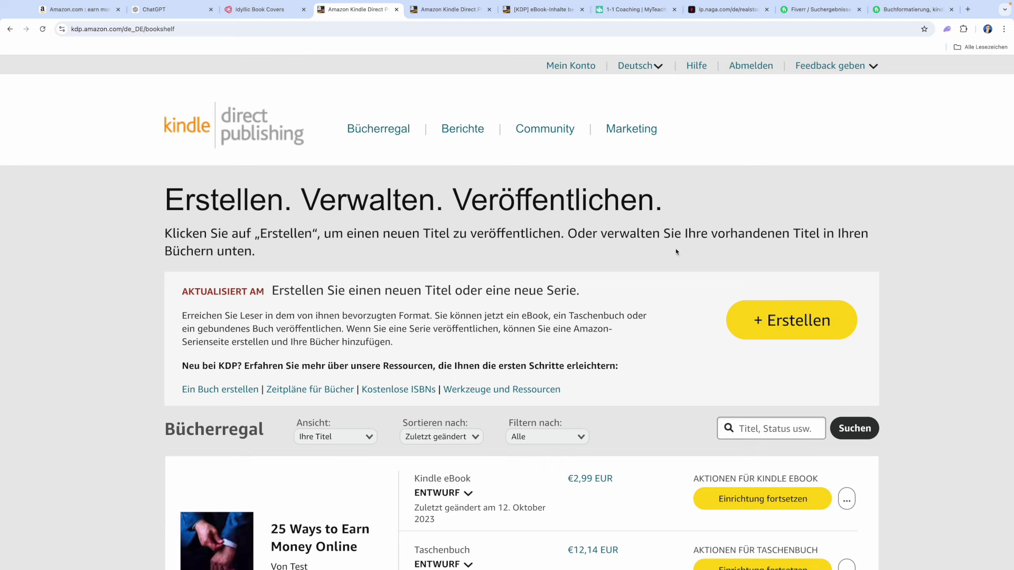
left_click(805, 319)
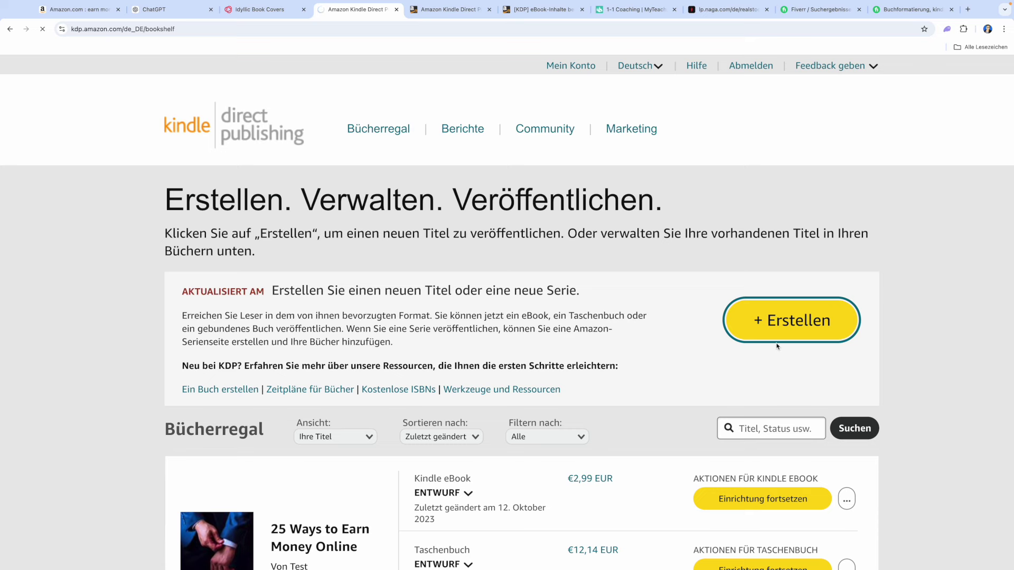
scroll(504, 339, "down", 1)
scroll(504, 338, "down", 1)
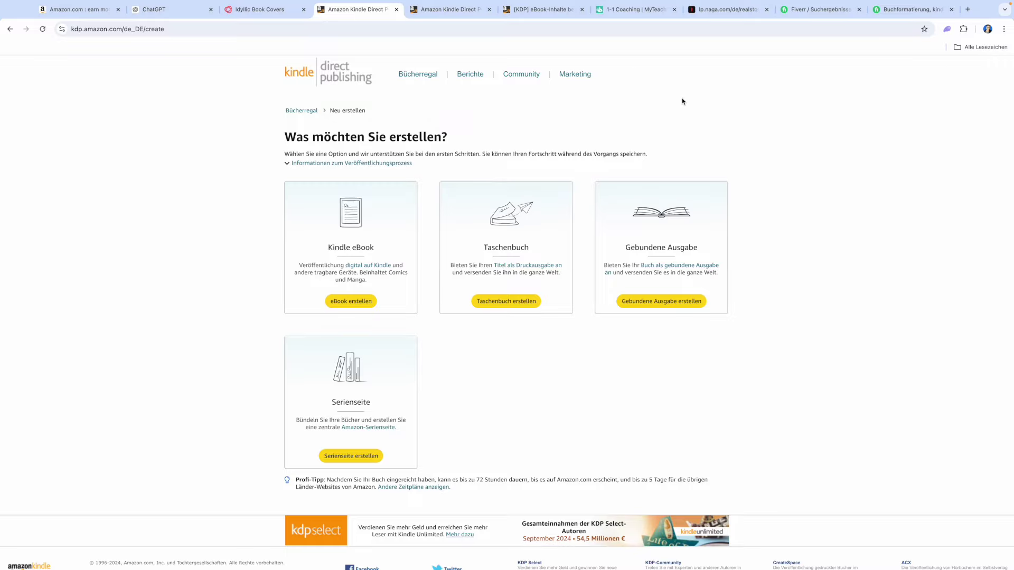
Return to the Fiverr search results and search for "kdp book cover" instead.
left_click(817, 10)
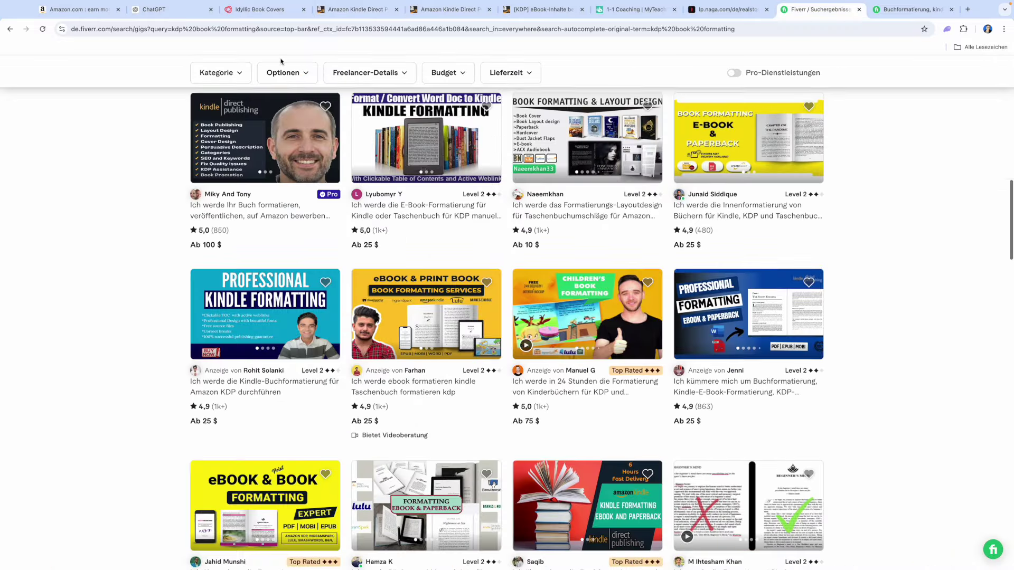
scroll(331, 79, "up", 5)
left_click(330, 79)
left_click_drag(330, 80, 288, 78)
type("cover")
key("Return")
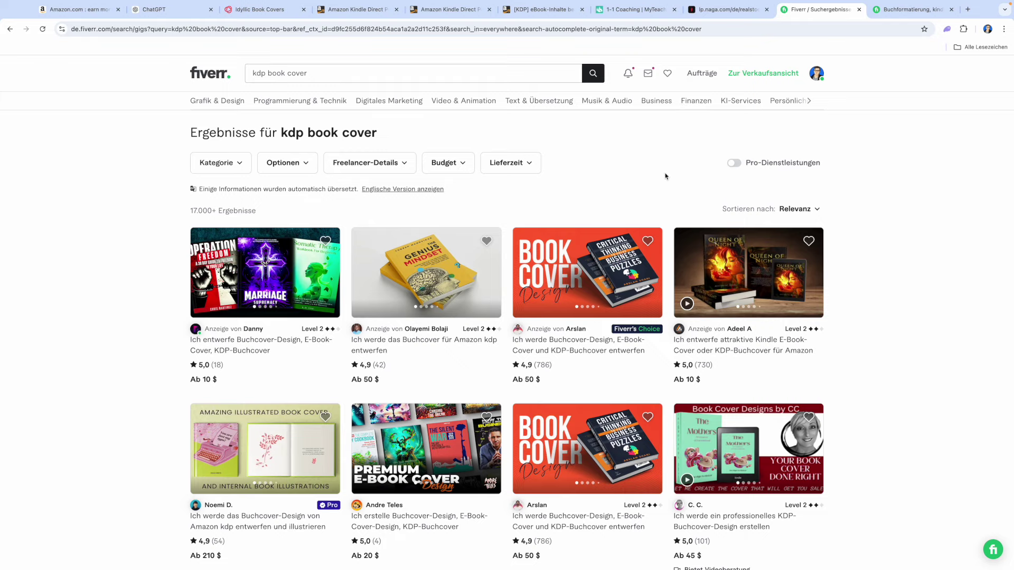
Browse the book cover offers, try the full orders page, and go back to the search results.
scroll(620, 246, "down", 6)
scroll(620, 246, "down", 4)
scroll(677, 285, "up", 15)
scroll(677, 285, "down", 1)
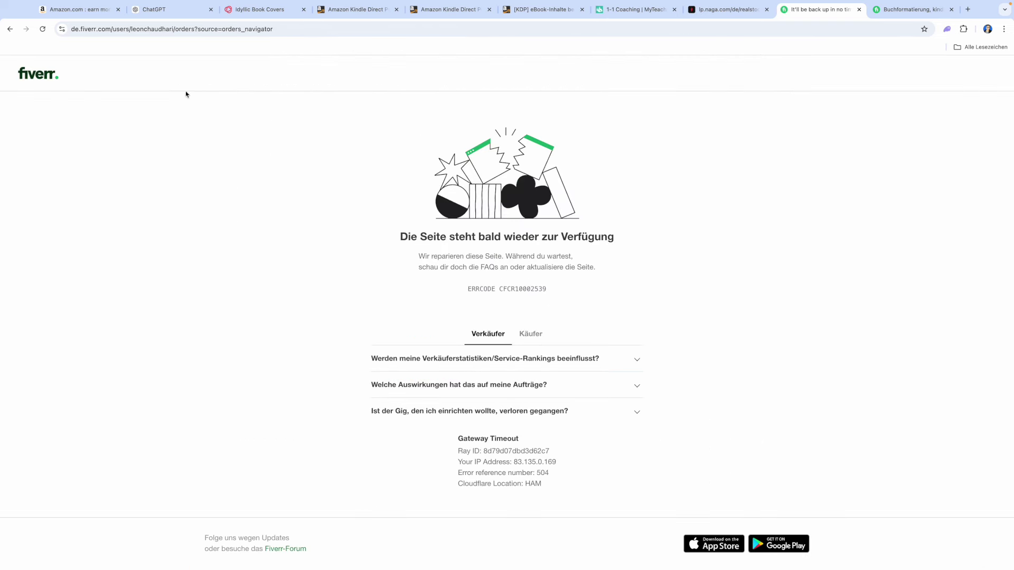
left_click(10, 30)
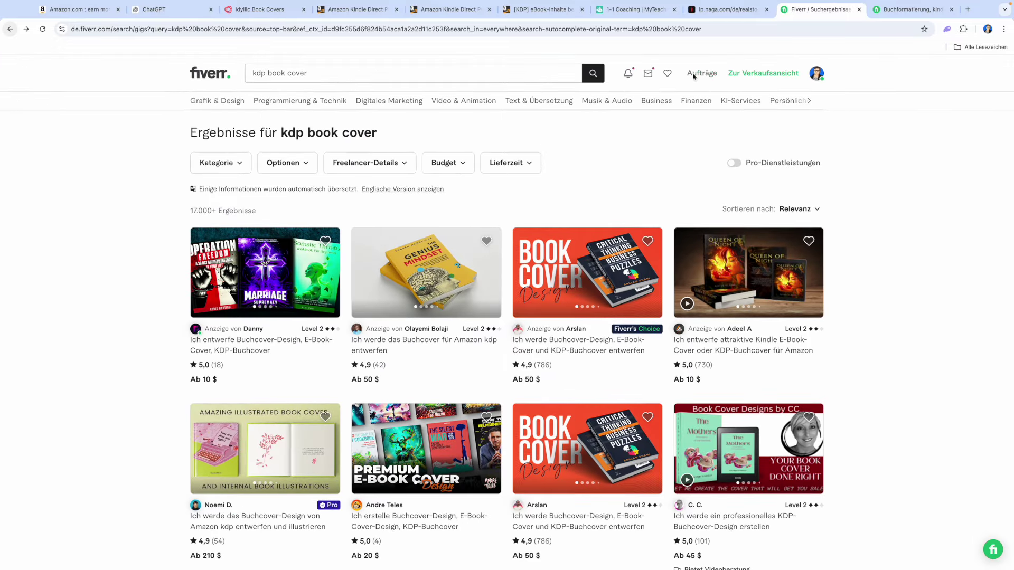
Look through the past Fiverr orders and open the completed one for a Kindle or Amazon KDP book cover design.
mouse_move(693, 76)
scroll(611, 193, "down", 2)
scroll(610, 193, "down", 5)
scroll(611, 192, "down", 3)
scroll(572, 225, "down", 2)
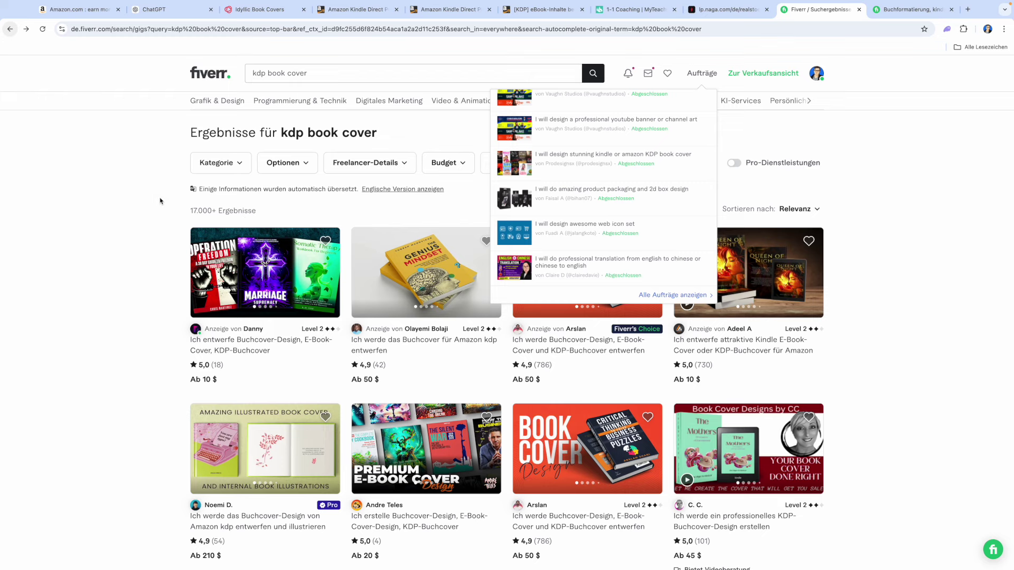
left_click(560, 158)
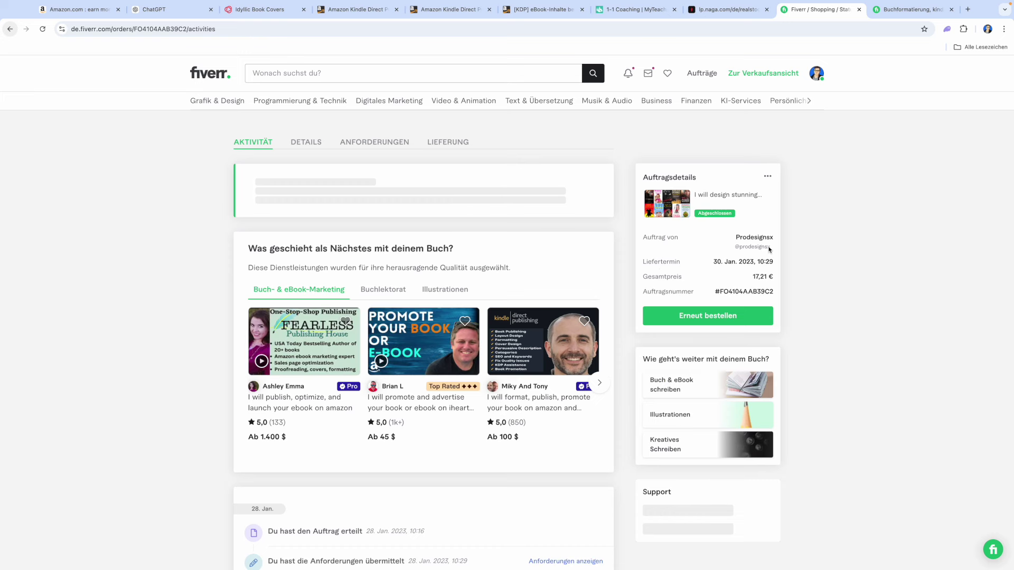
Try to view the book cover order's requirements, reloading the page once, and return to the Fiverr home page.
left_click(365, 142)
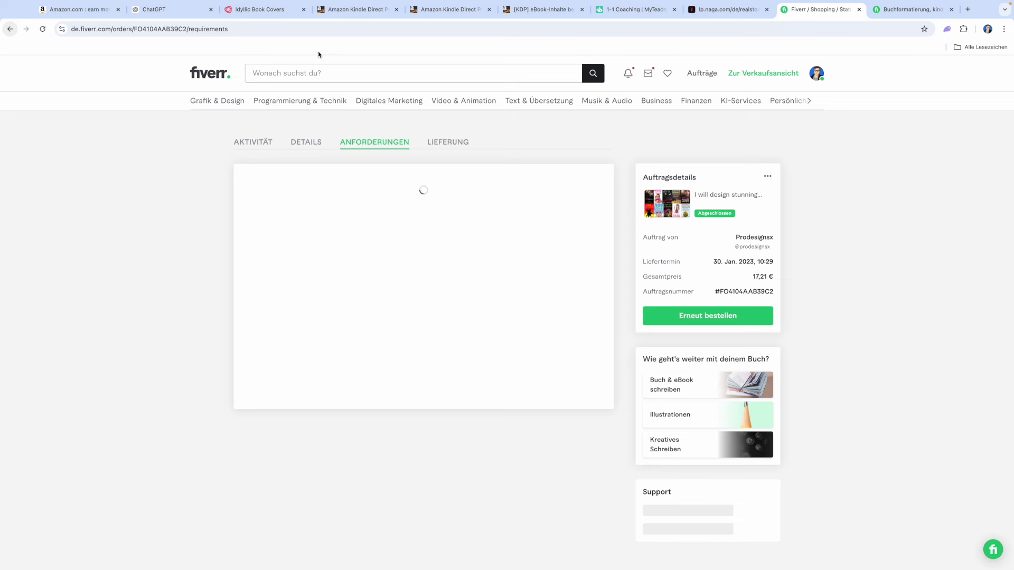
left_click(258, 32)
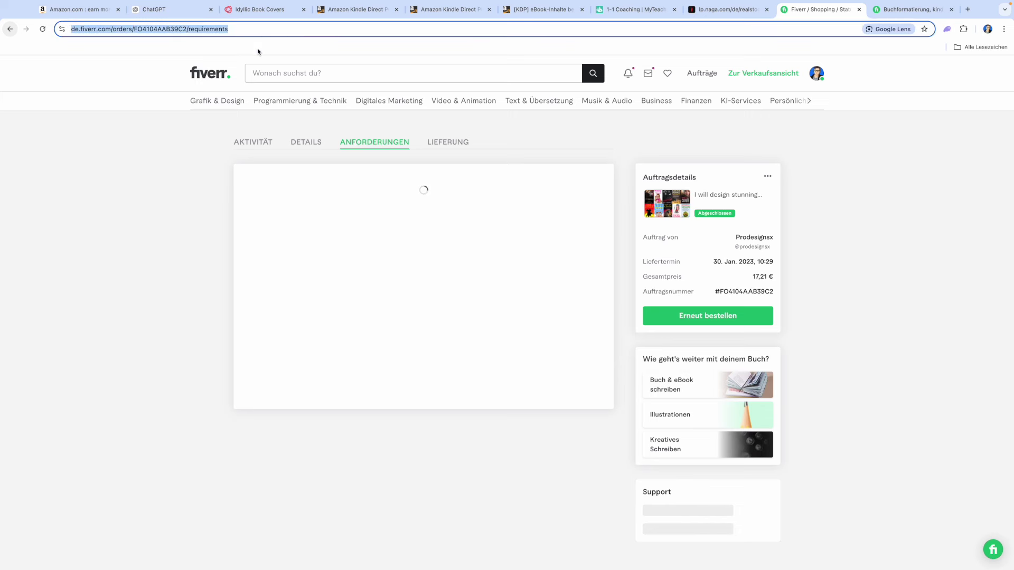
key("Return")
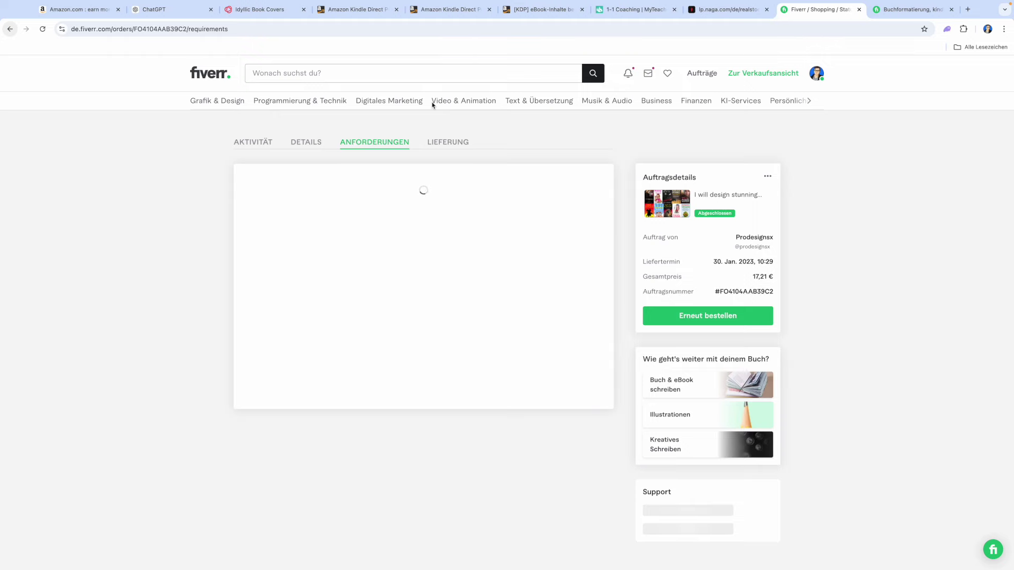
left_click(215, 79)
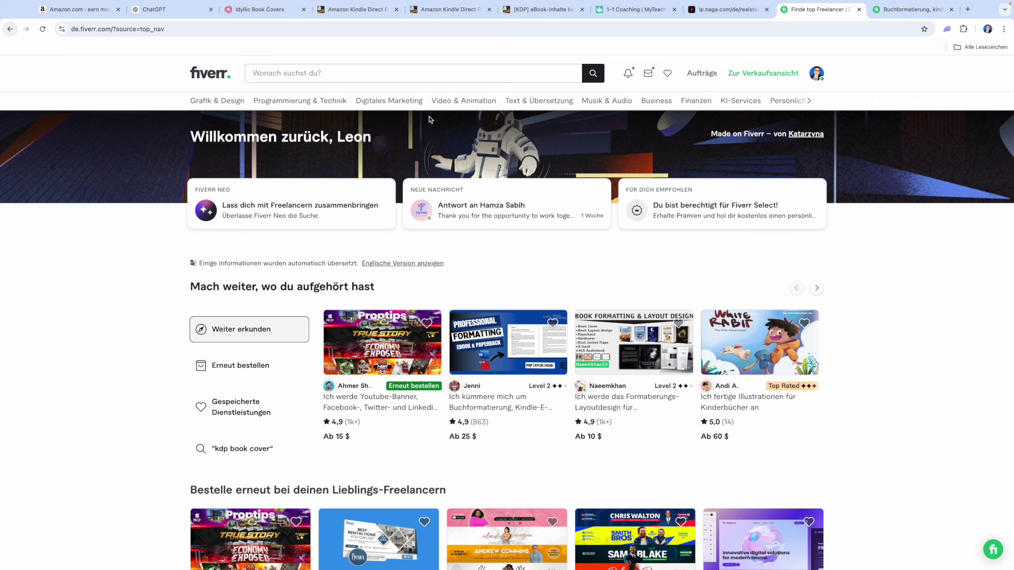
In Kindle Direct Publishing, start a new paperback and set its language to English.
left_click(375, 15)
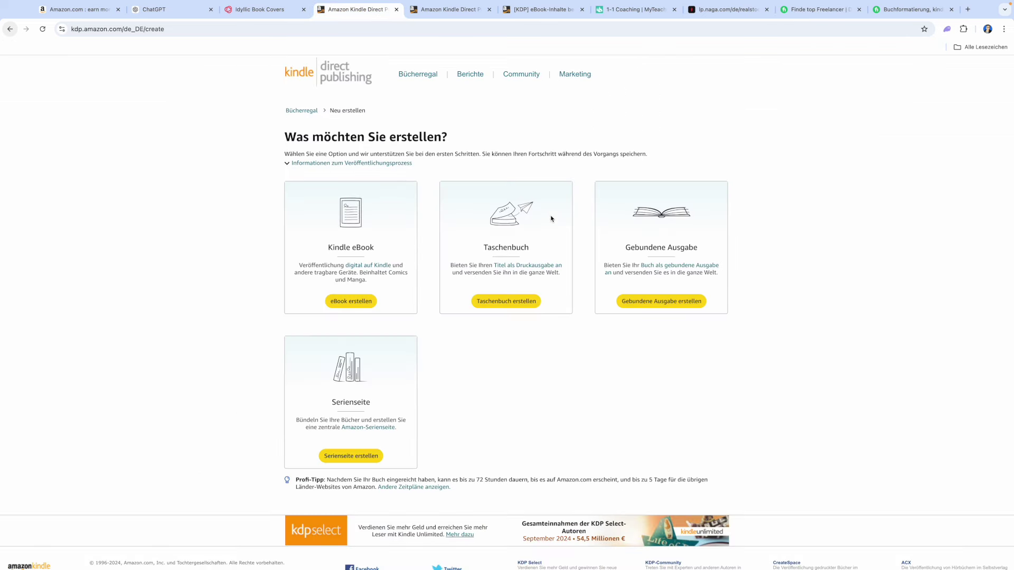
left_click(497, 302)
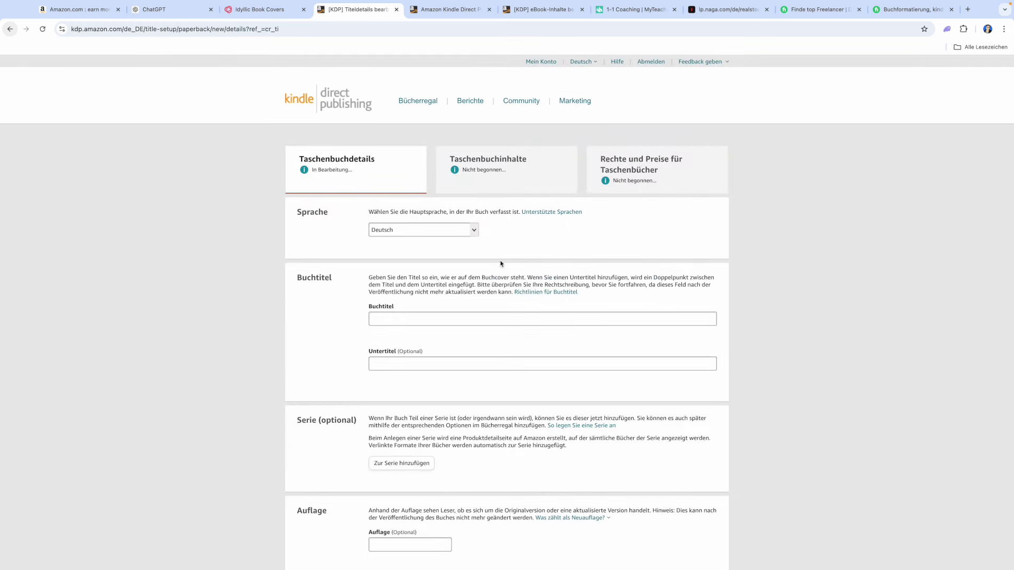
left_click(452, 227)
left_click(565, 230)
left_click(449, 230)
left_click(416, 269)
Examine the book title and subtitle fields in the paperback details without filling them in.
scroll(525, 287, "down", 3)
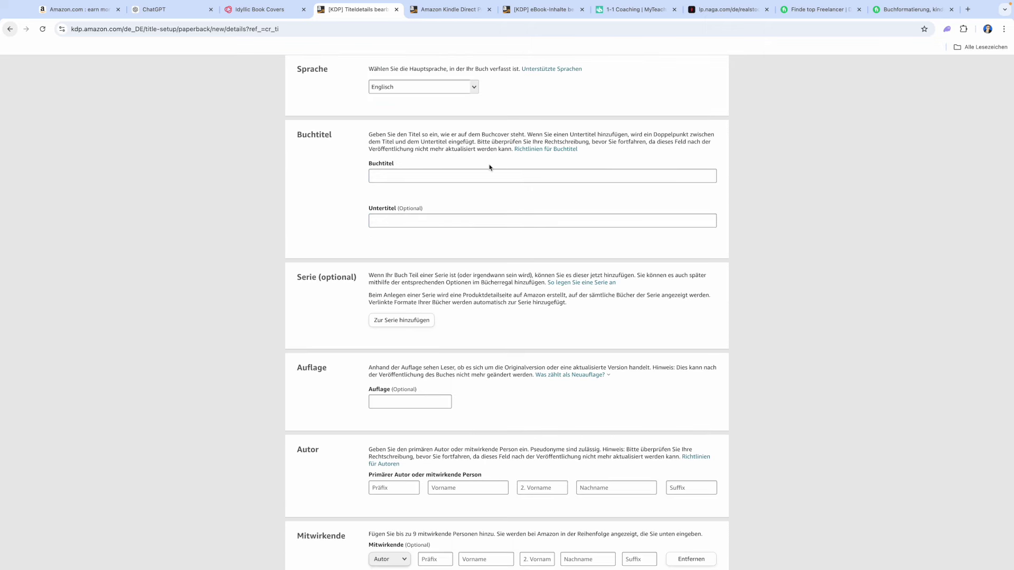
left_click(423, 179)
left_click(384, 227)
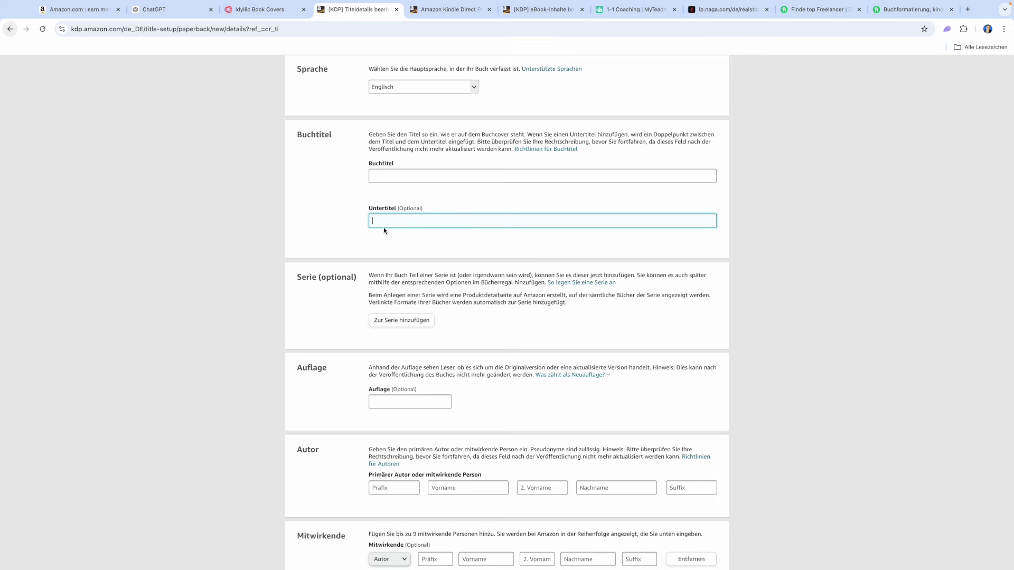
left_click(394, 181)
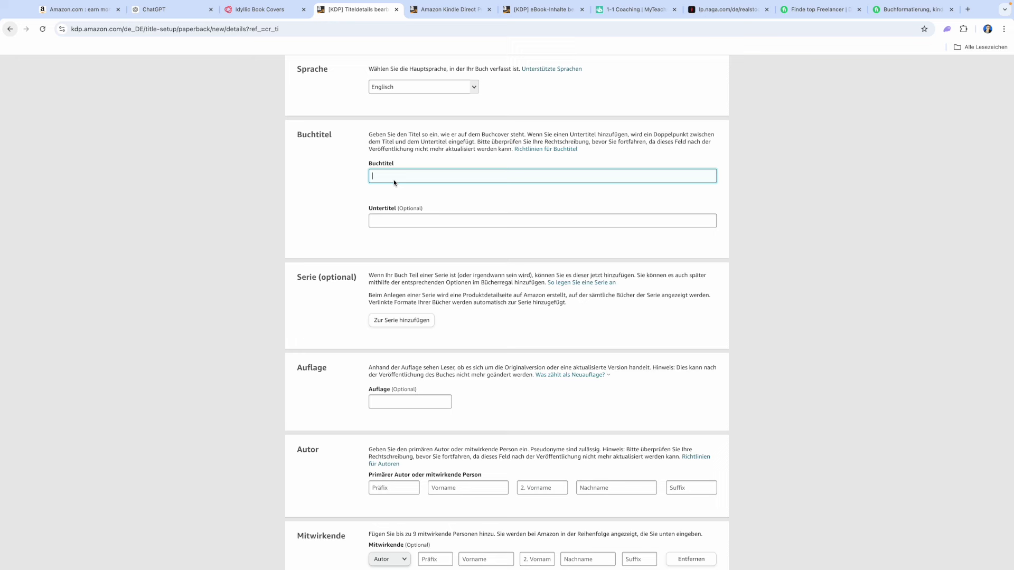
left_click(380, 219)
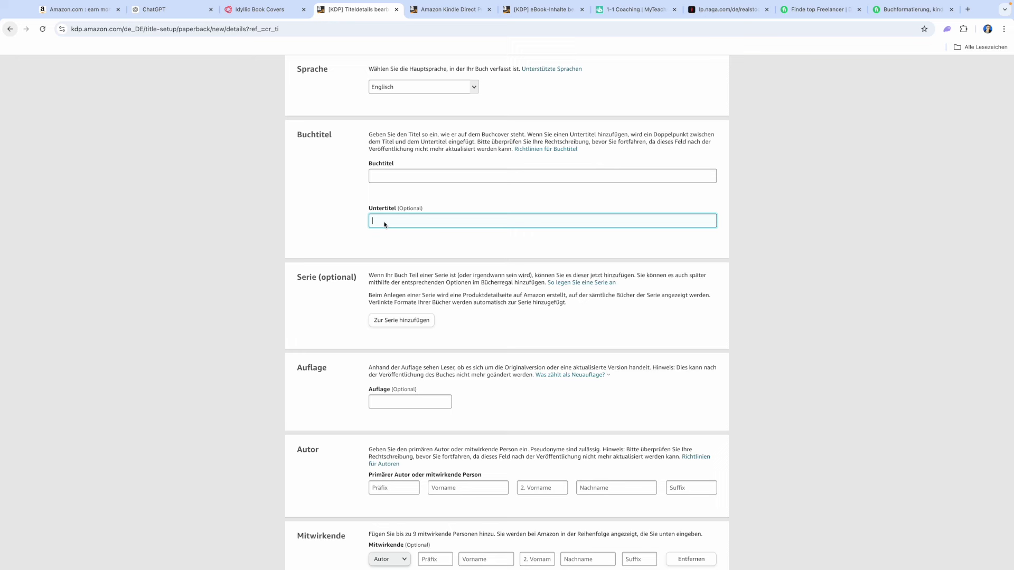
left_click(394, 180)
left_click(377, 218)
Set the paperback's edition to 1 and highlight the note in the author section that pseudonyms are allowed.
scroll(377, 219, "down", 4)
left_click(385, 192)
type("1")
left_click(353, 246)
left_click_drag(531, 238, 598, 240)
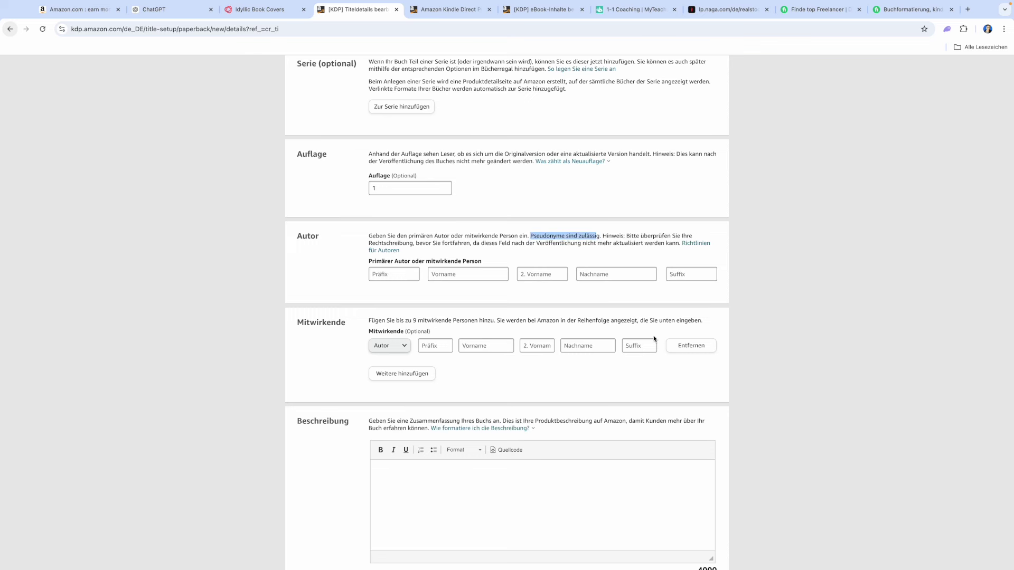
Examine the book description section and its limit of remaining characters.
scroll(584, 312, "down", 3)
scroll(710, 161, "down", 2)
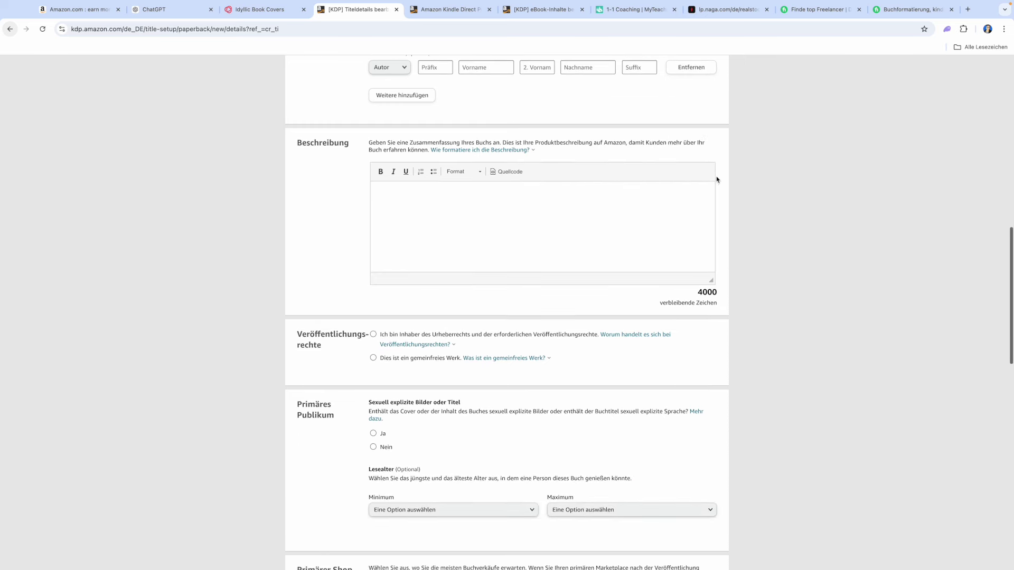
double_click(710, 294)
left_click(760, 293)
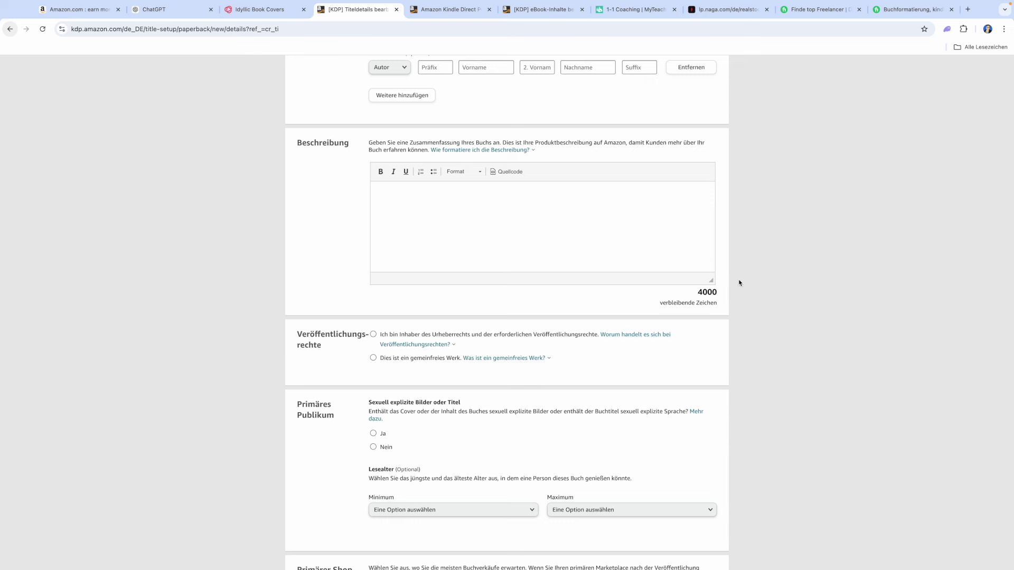
Declare ownership of the copyright and publishing rights, and answer Nein to the sexually explicit content question.
scroll(711, 256, "down", 3)
left_click(373, 210)
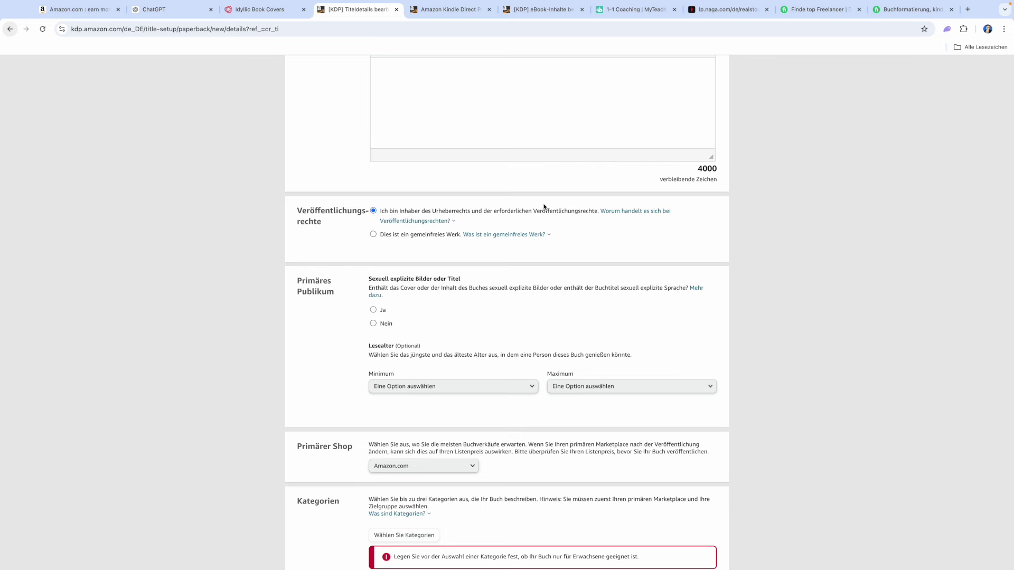
scroll(638, 215, "down", 2)
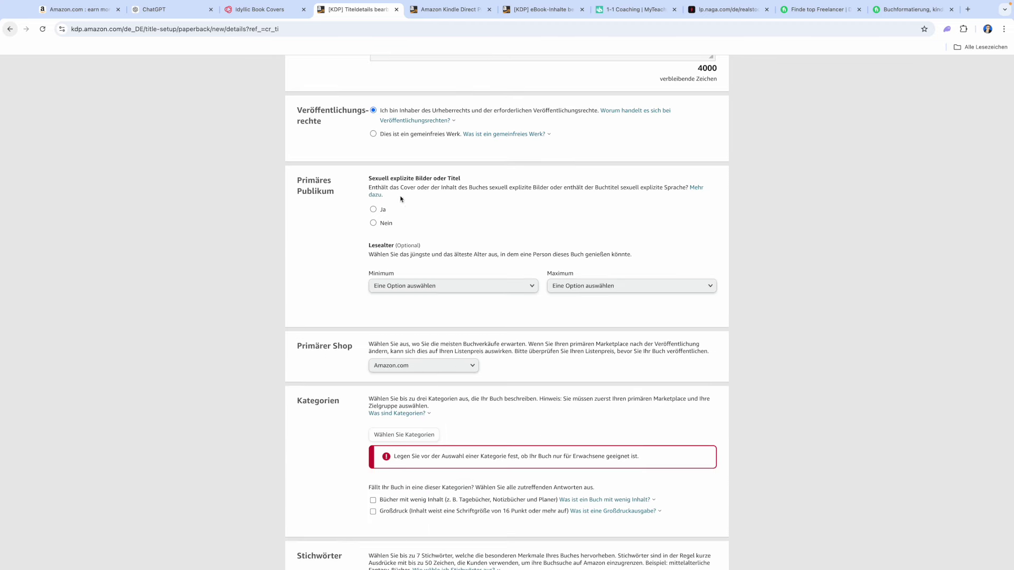
left_click(374, 223)
View the marketplaces offered for the primary shop without changing the selection.
scroll(548, 187, "down", 4)
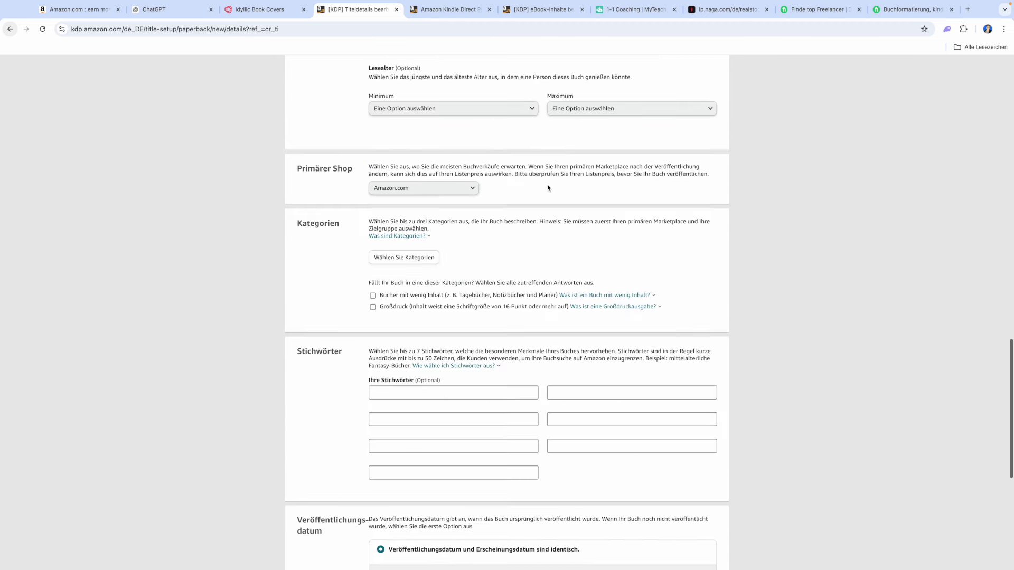
left_click(429, 194)
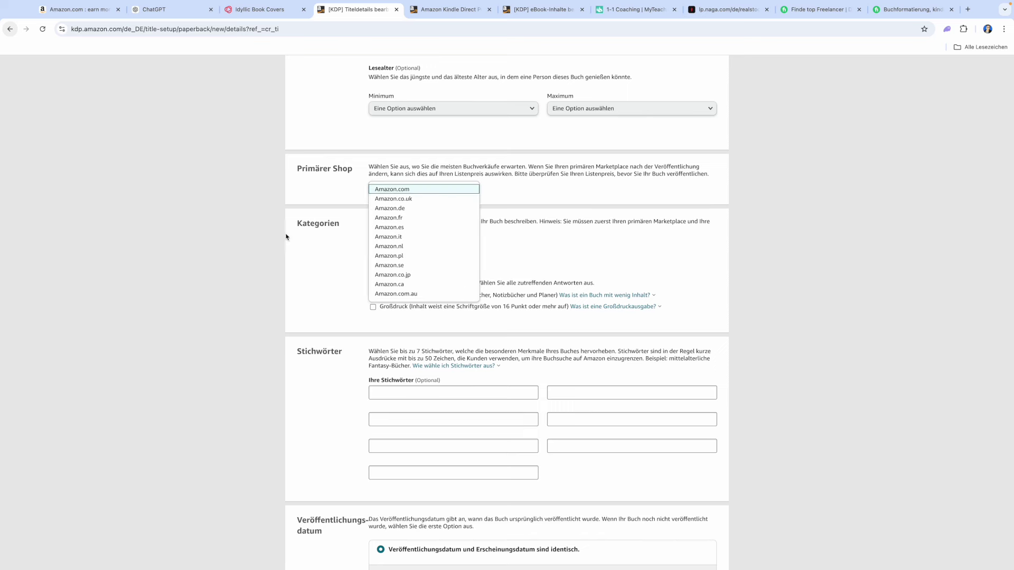
left_click(414, 255)
Try the Business & Karriere category with the Allgemein placement, and leave the category selection without saving.
left_click(414, 256)
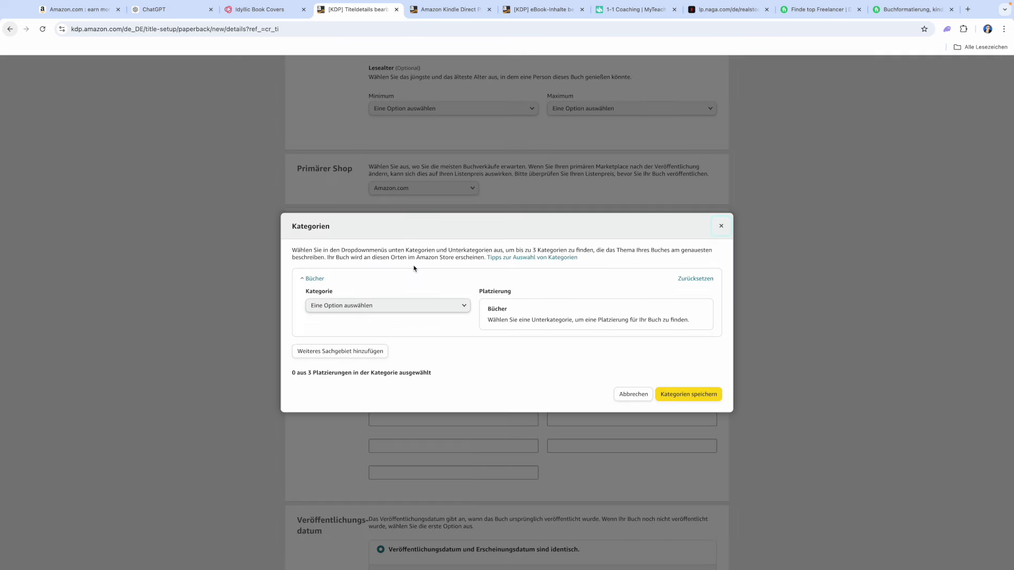
left_click(373, 308)
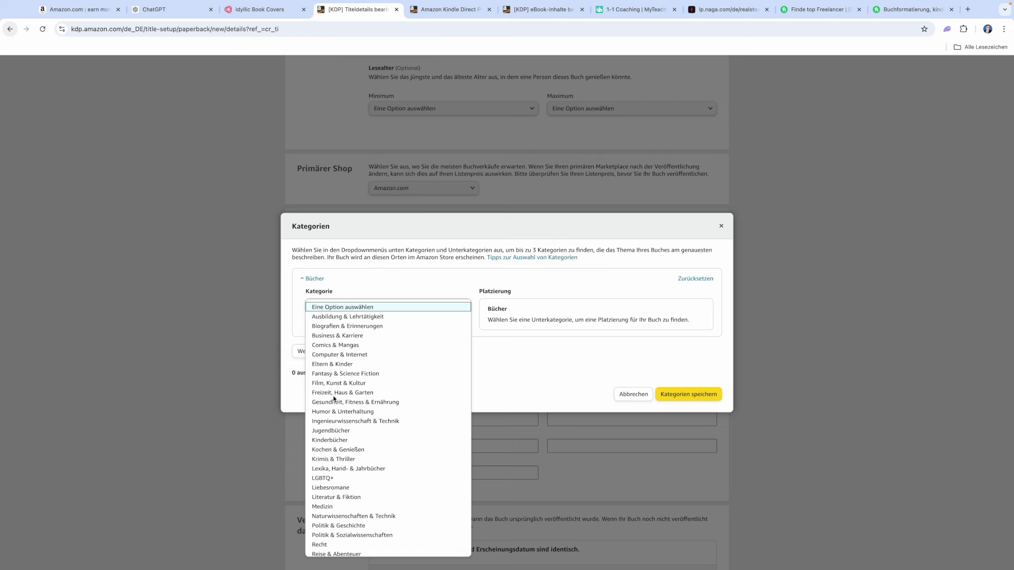
left_click(345, 336)
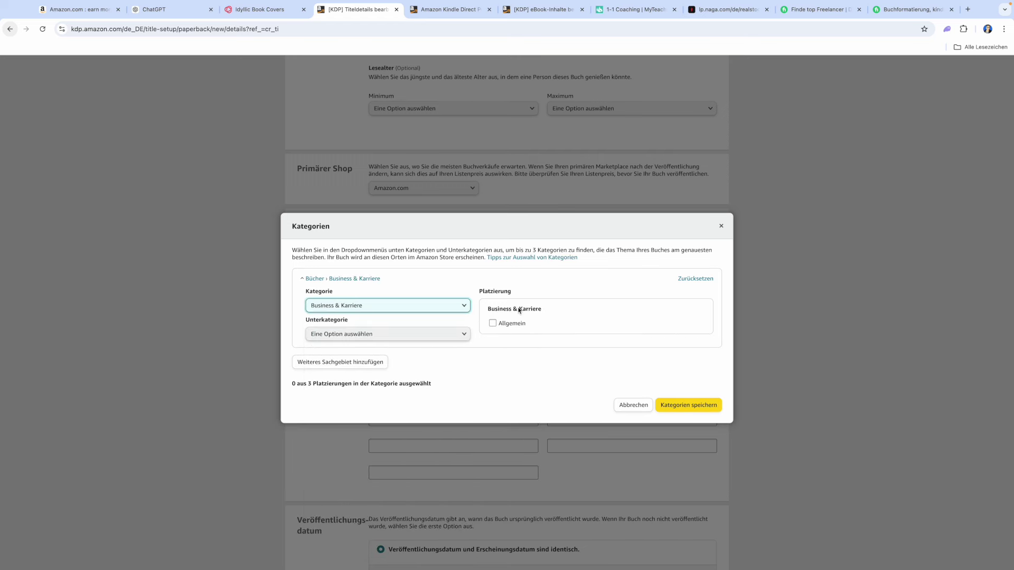
left_click(493, 323)
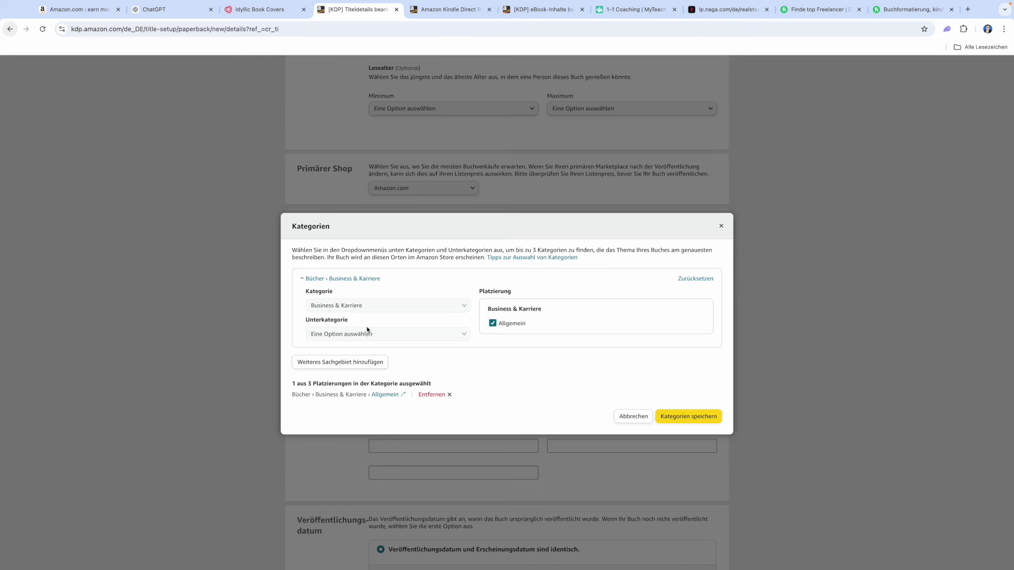
left_click(492, 323)
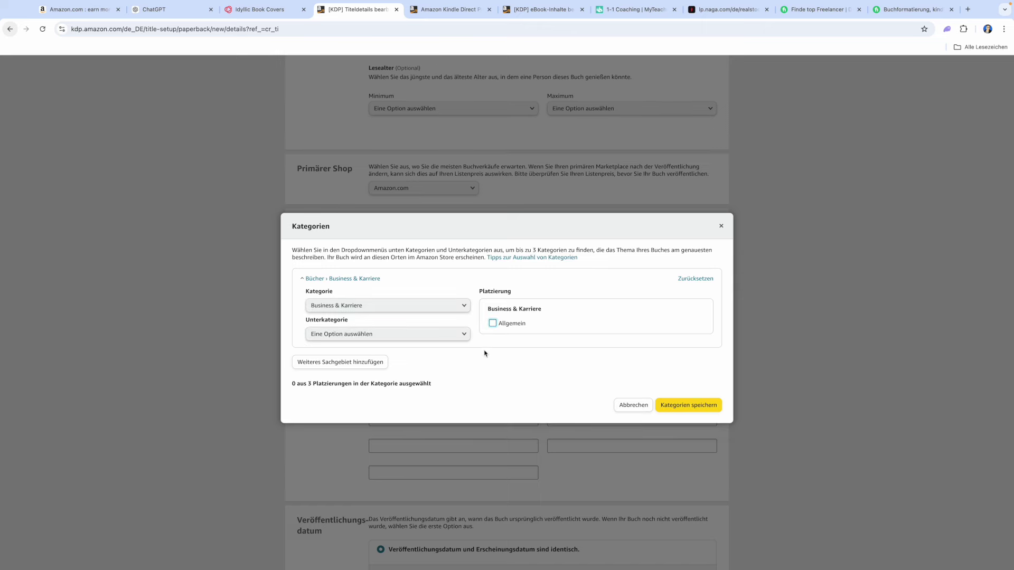
left_click(722, 226)
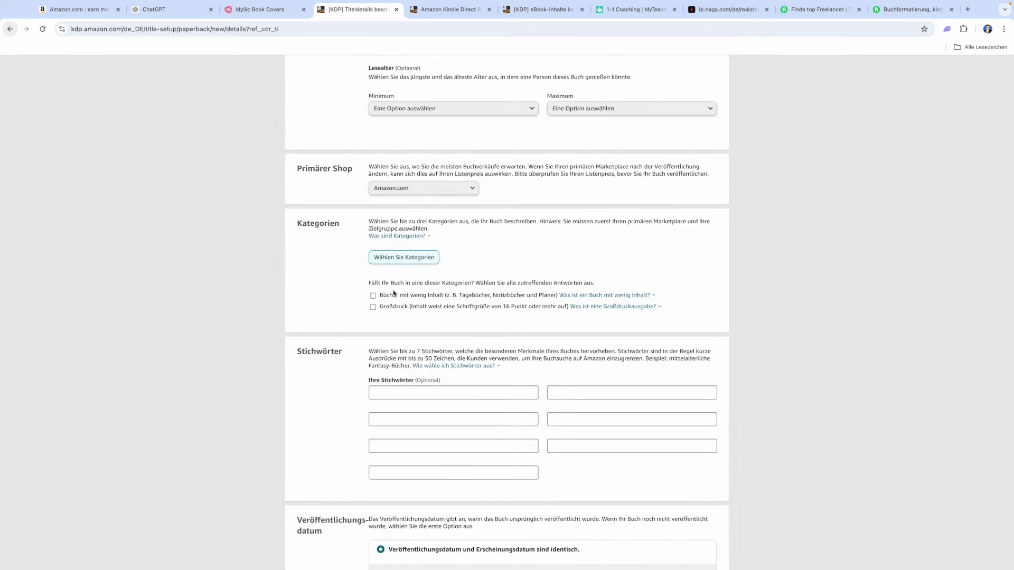
Examine the keyword, publication date and release date sections at the end of the paperback details.
scroll(469, 310, "down", 5)
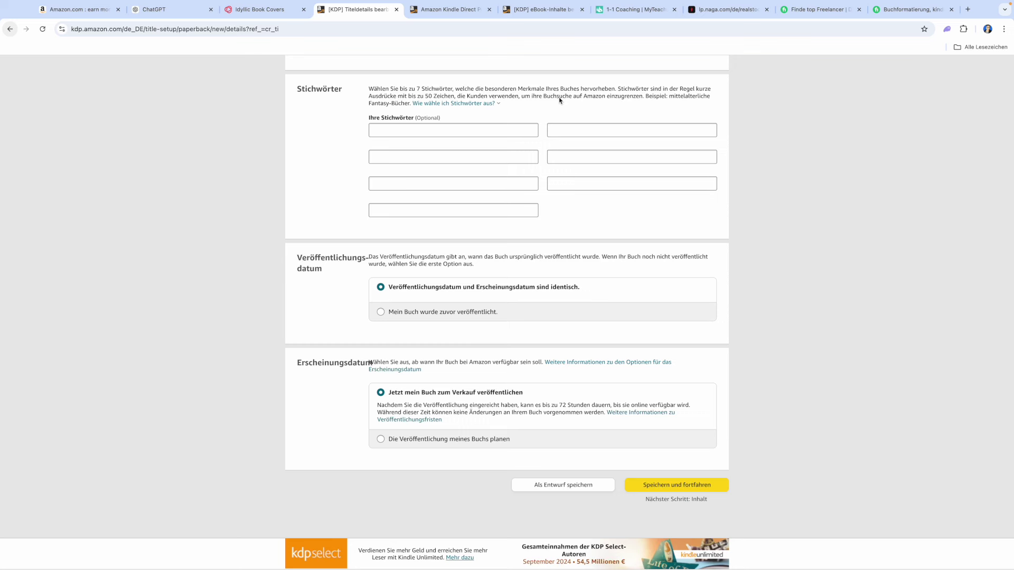
scroll(560, 100, "up", 1)
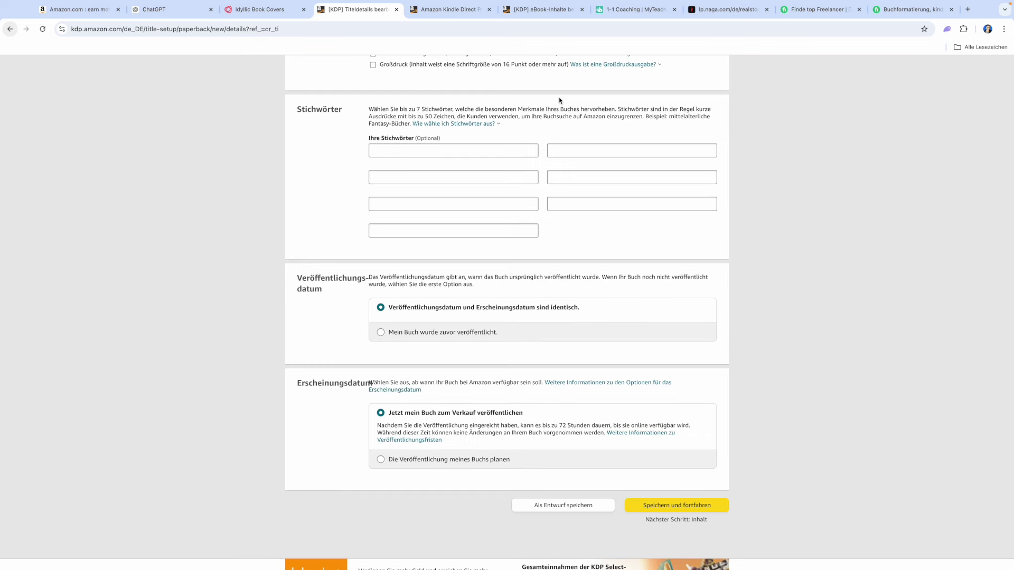
scroll(452, 258, "down", 2)
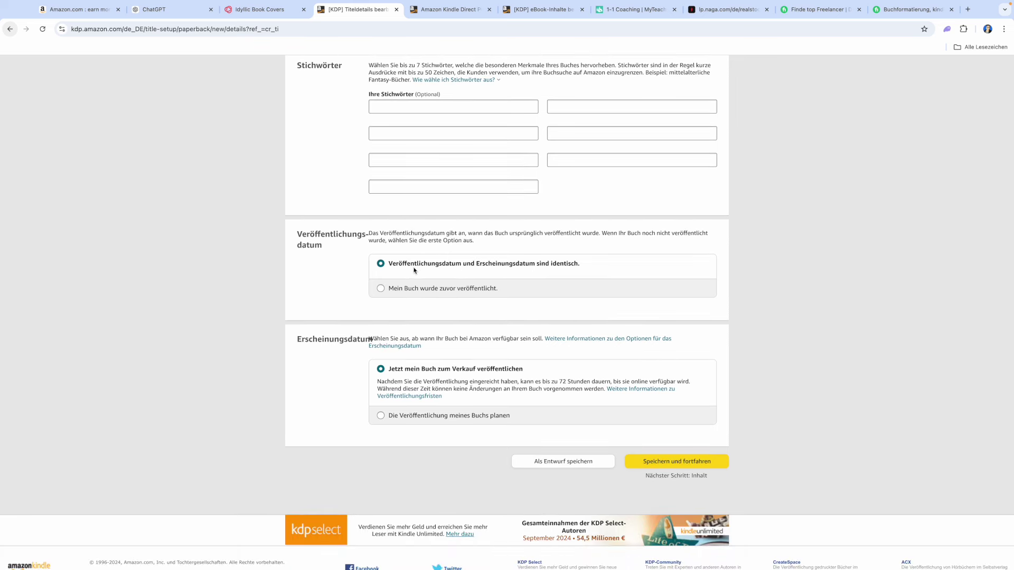
scroll(523, 277, "down", 2)
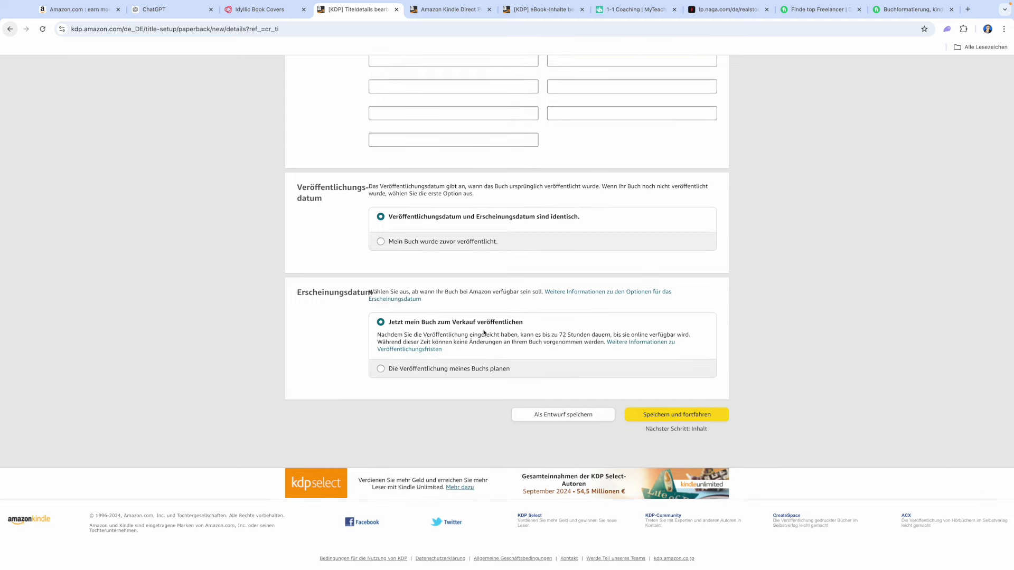
scroll(524, 301, "up", 20)
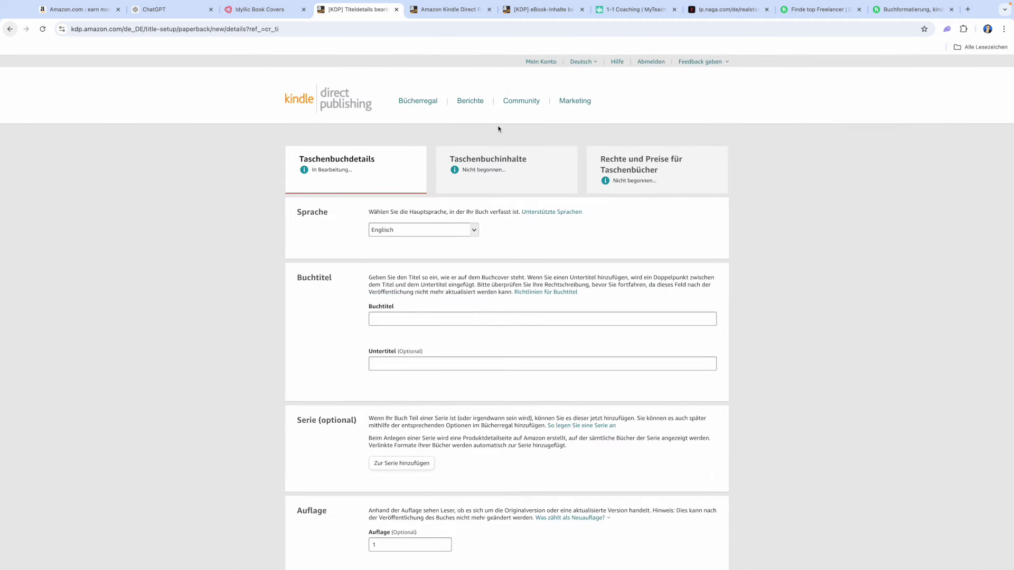
Switch to the content page of the eBook 25 Ways to Earn Money Online and examine its manuscript and cover upload sections.
left_click(525, 15)
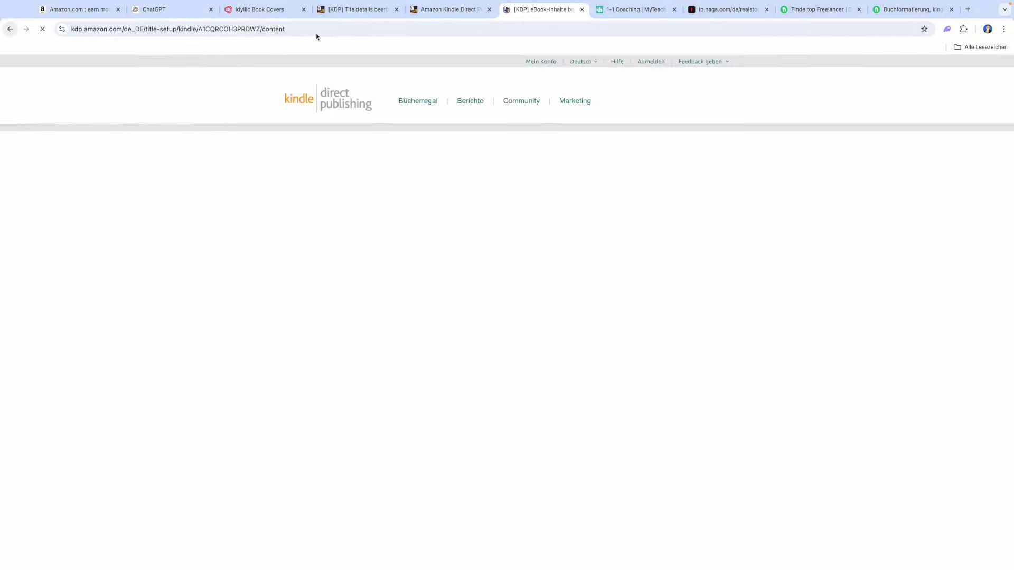
scroll(526, 120, "up", 15)
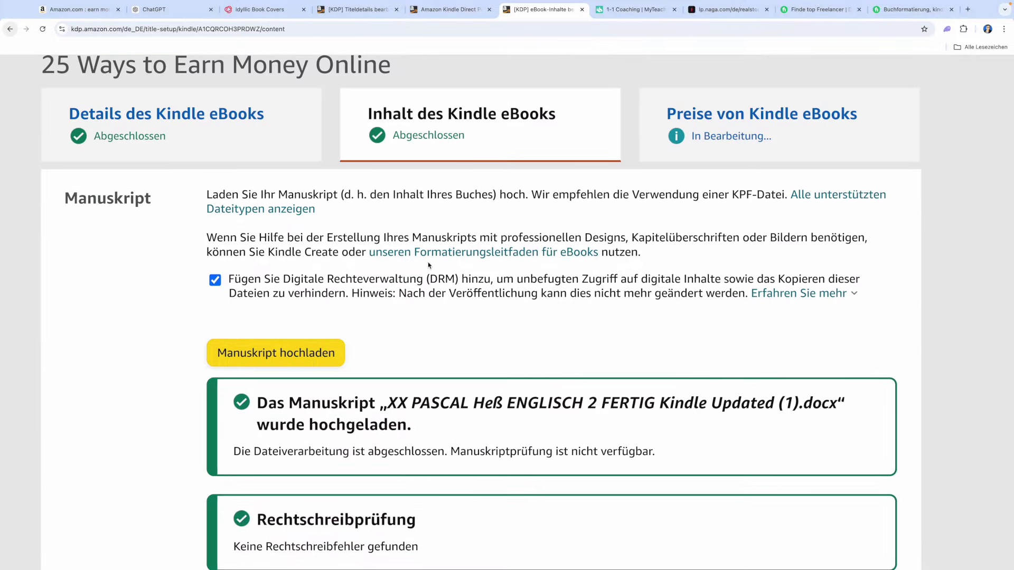
scroll(532, 220, "down", 1)
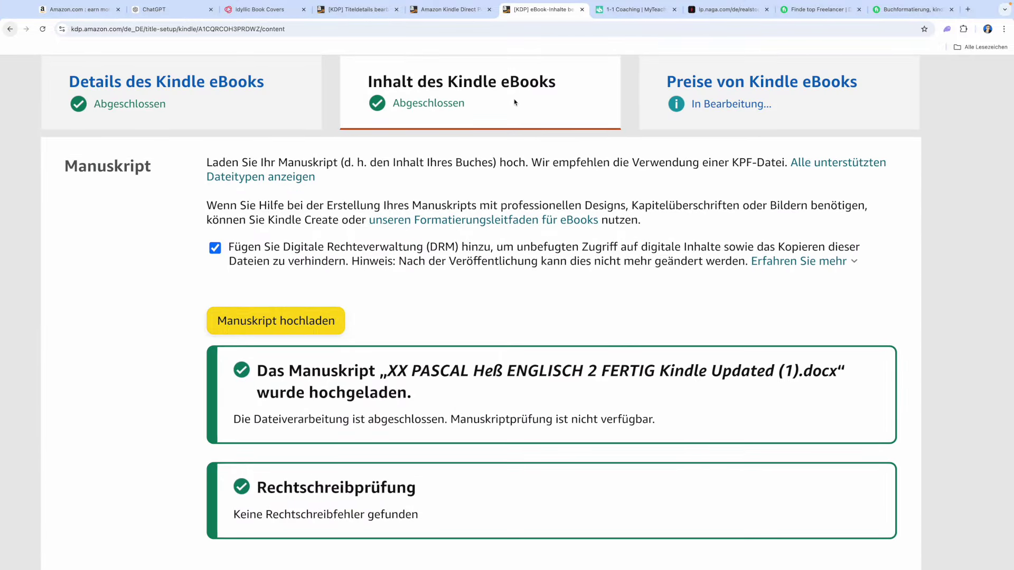
scroll(510, 195, "down", 8)
scroll(509, 196, "down", 1)
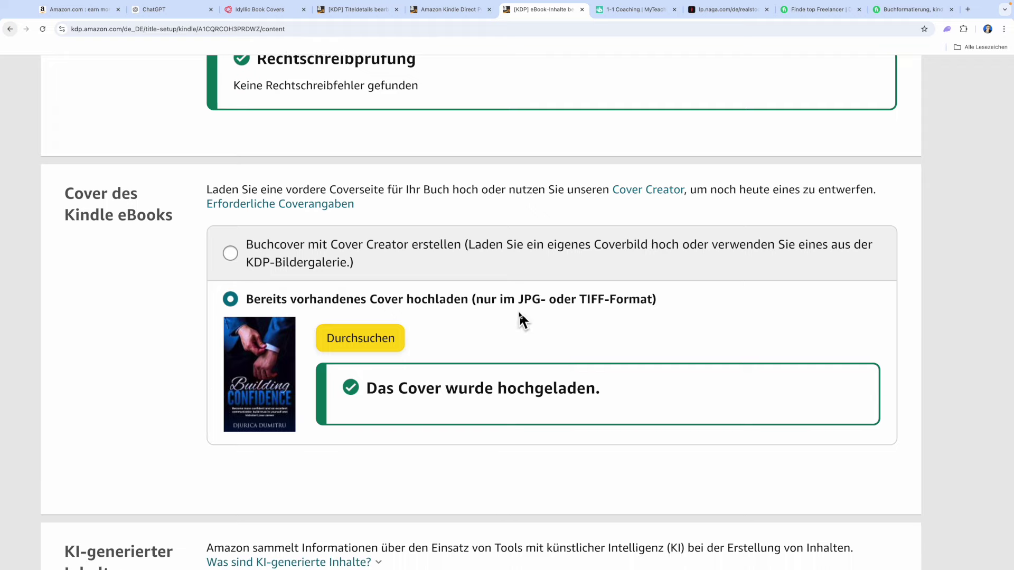
Declare AI-generated content for the eBook, setting its texts to Gesamtes Werk with minimal or no editing and naming ChatGPT as the tool used.
scroll(519, 312, "down", 6)
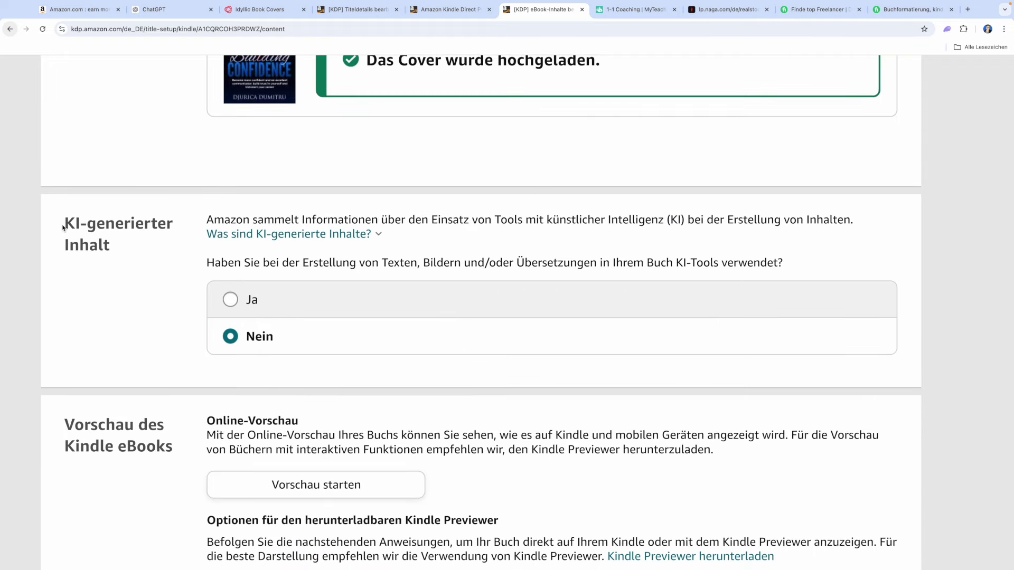
left_click_drag(63, 228, 103, 264)
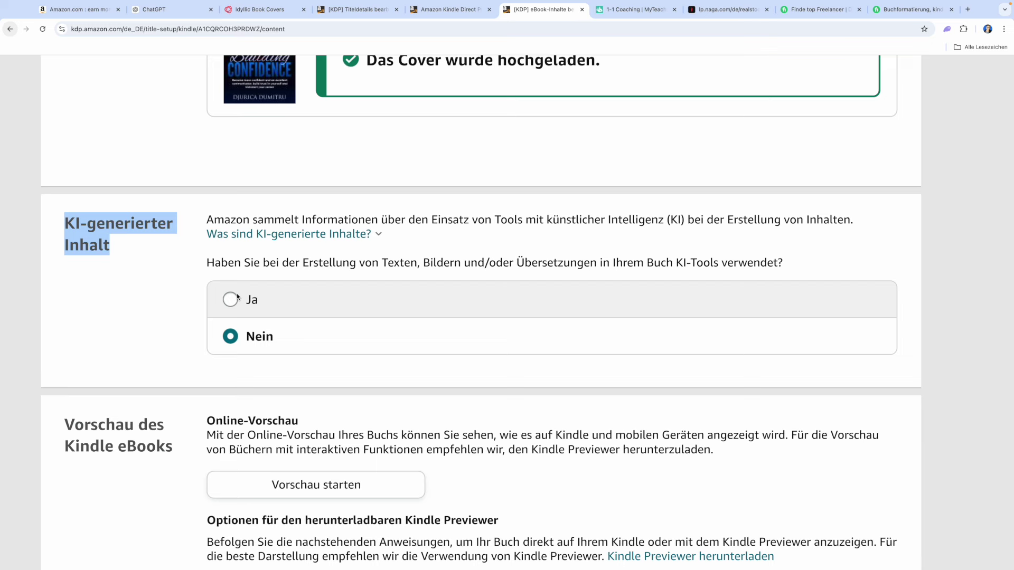
left_click(237, 297)
scroll(335, 301, "down", 1)
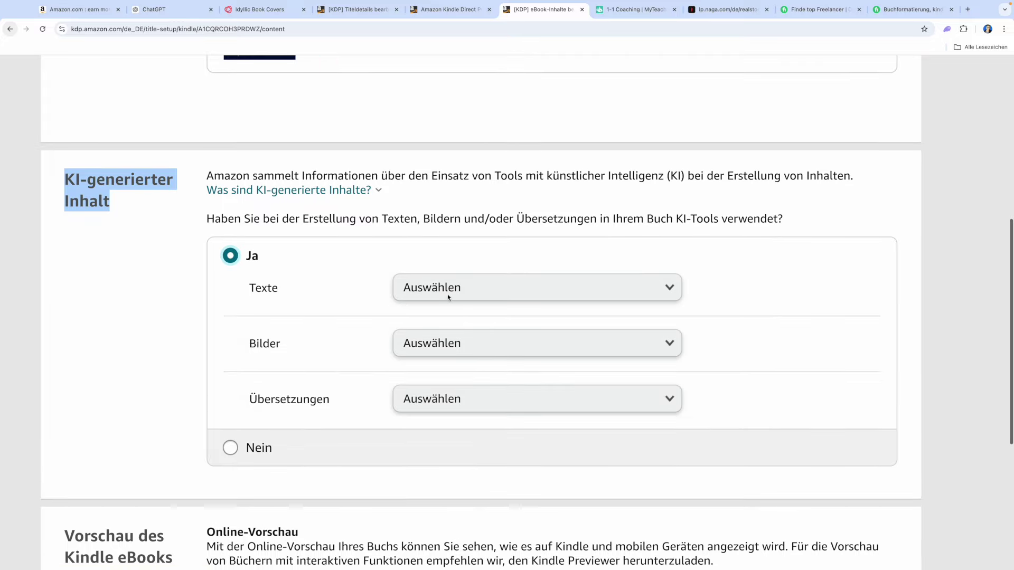
left_click(447, 294)
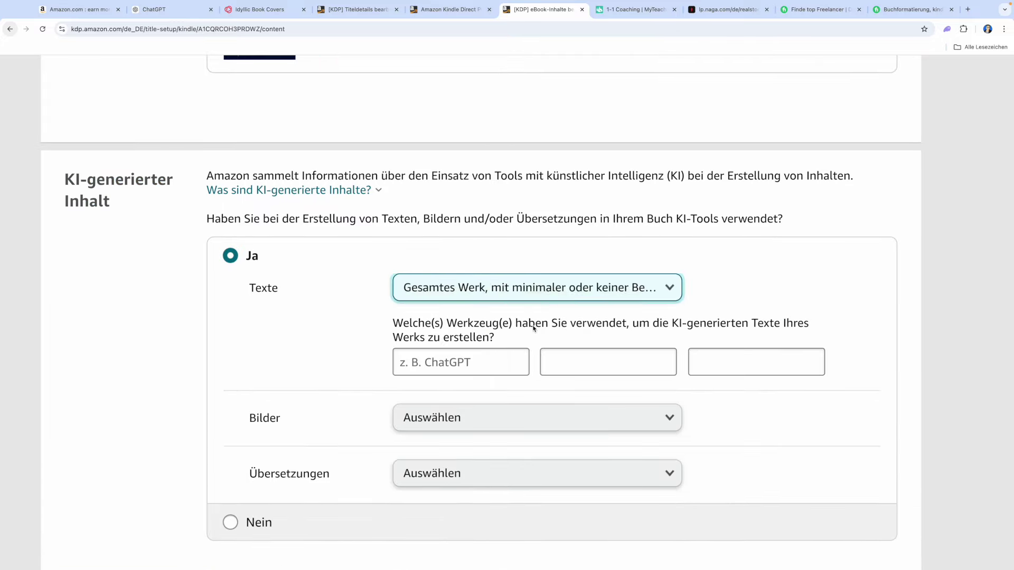
left_click(440, 362)
type("ChatGPT")
left_click(538, 360)
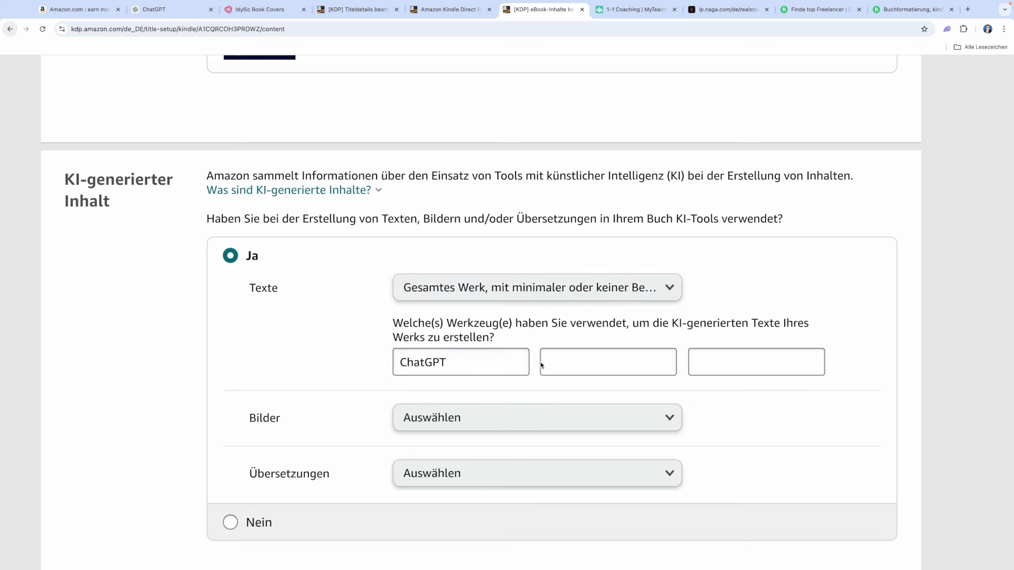